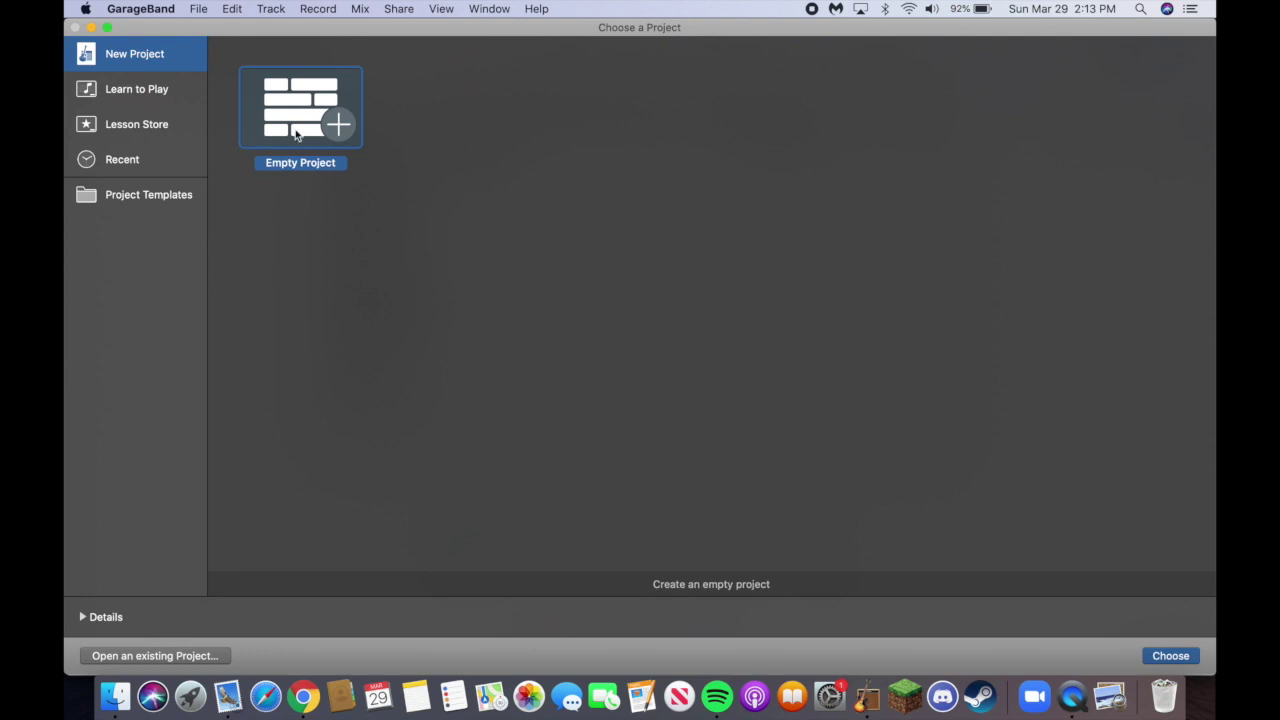
Create an empty project with a microphone audio track recording from Input 1.
double_click(296, 113)
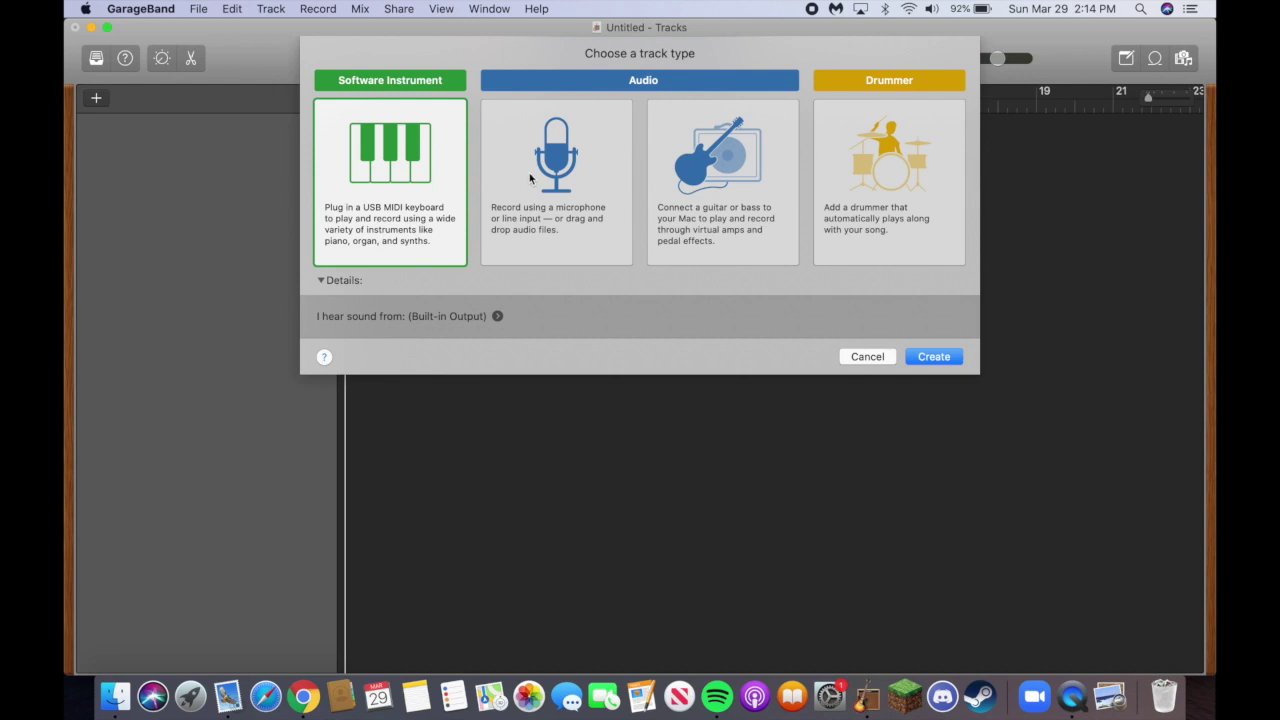
click(529, 173)
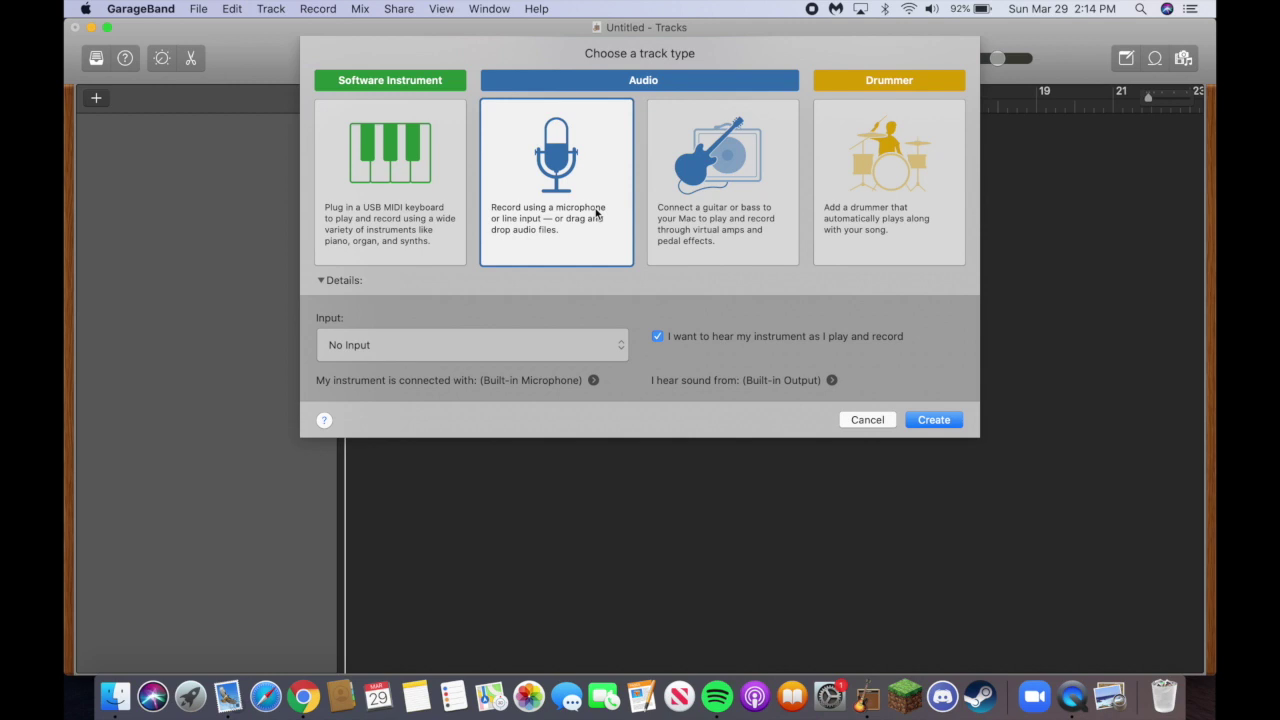
click(400, 192)
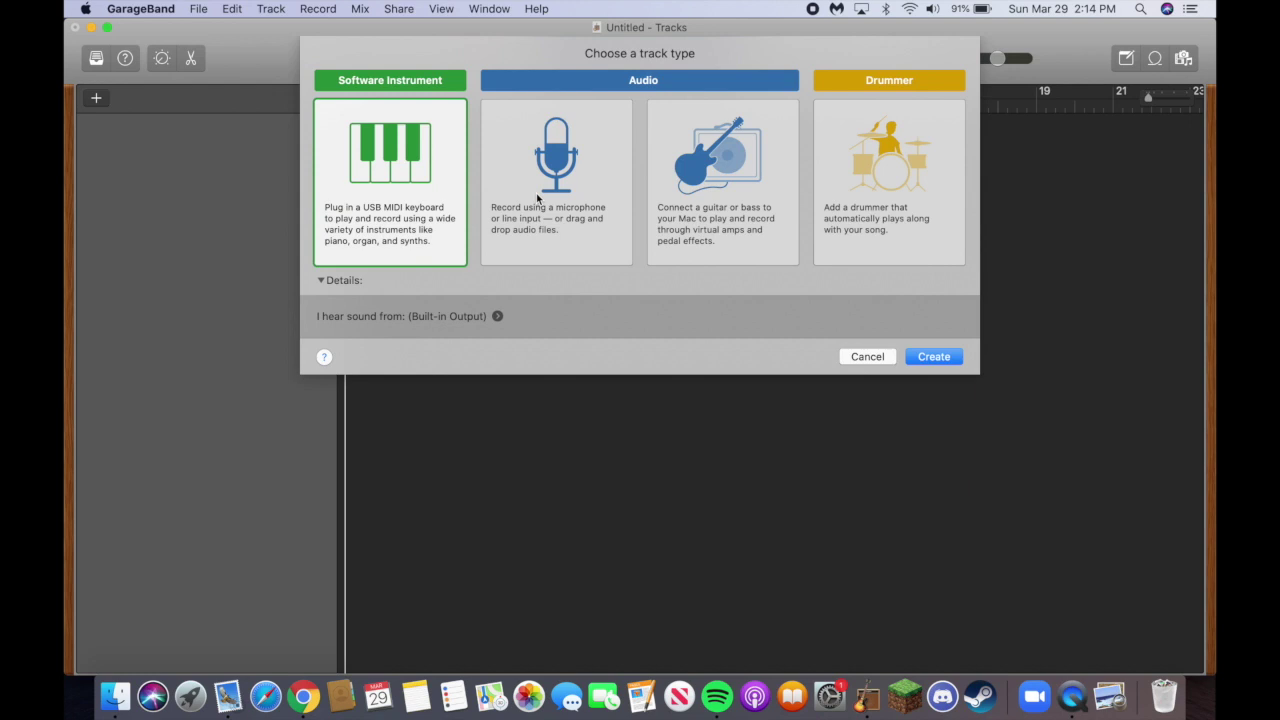
click(537, 199)
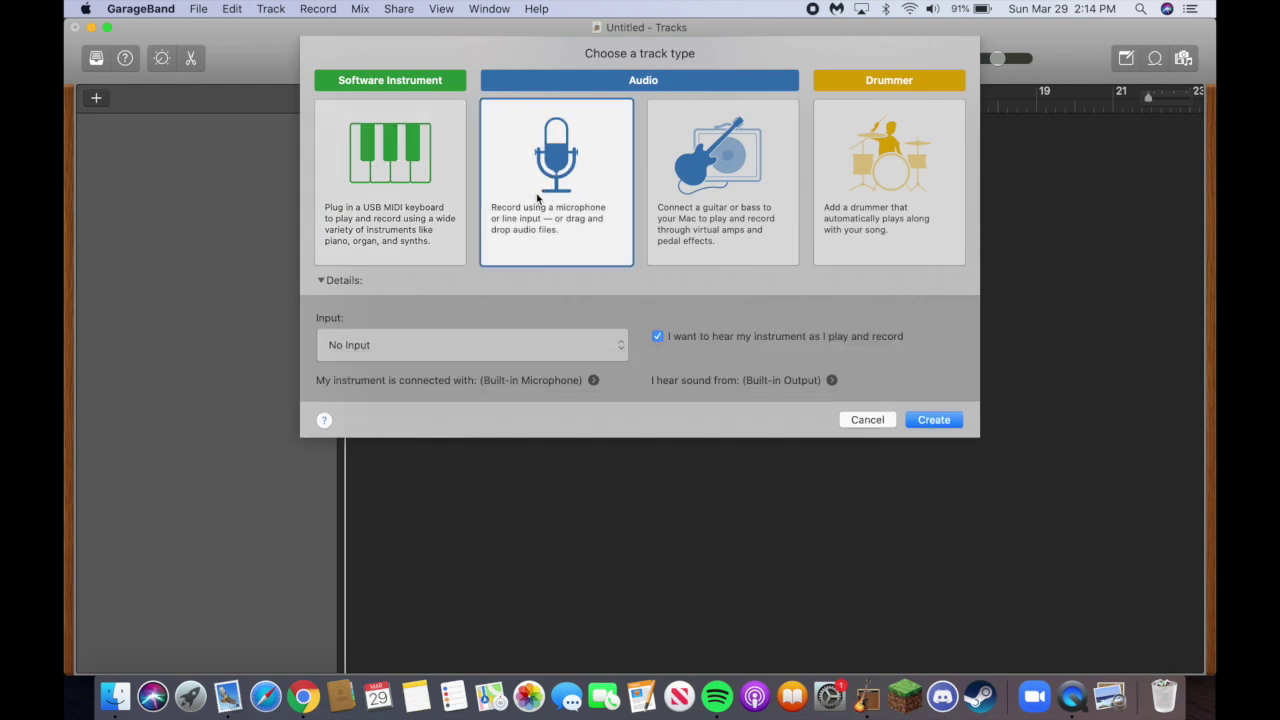
click(921, 163)
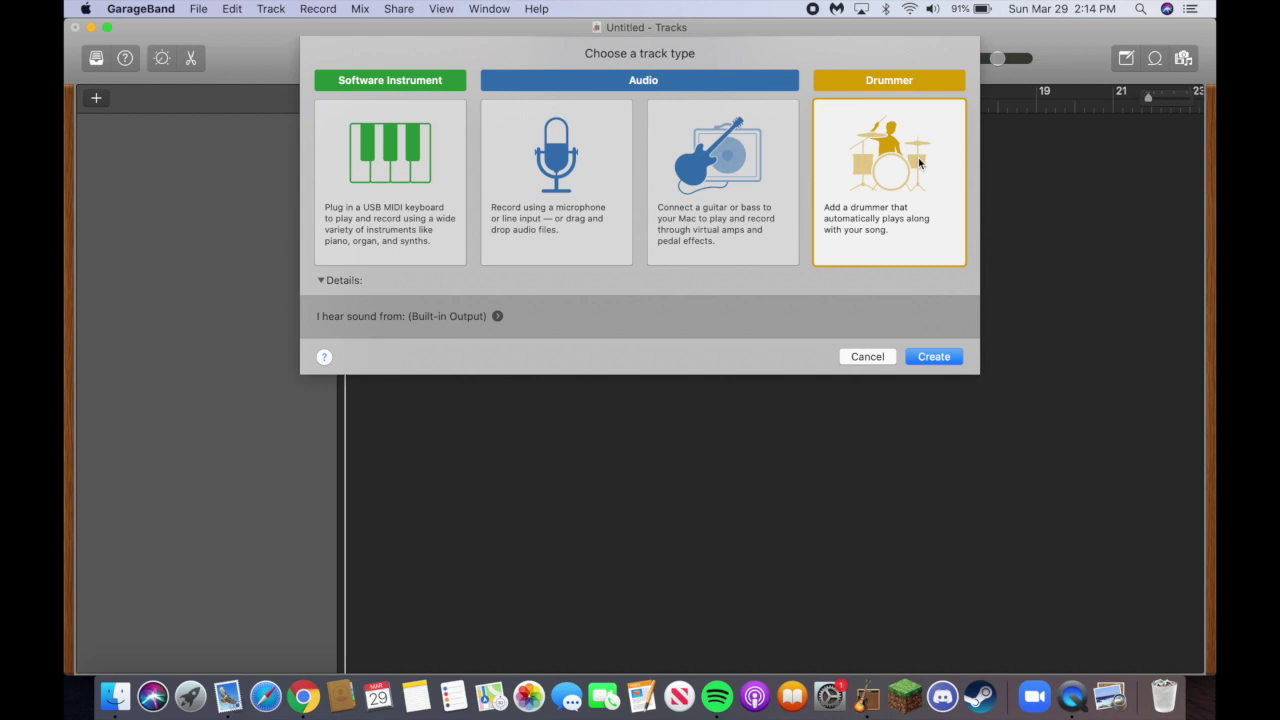
click(726, 170)
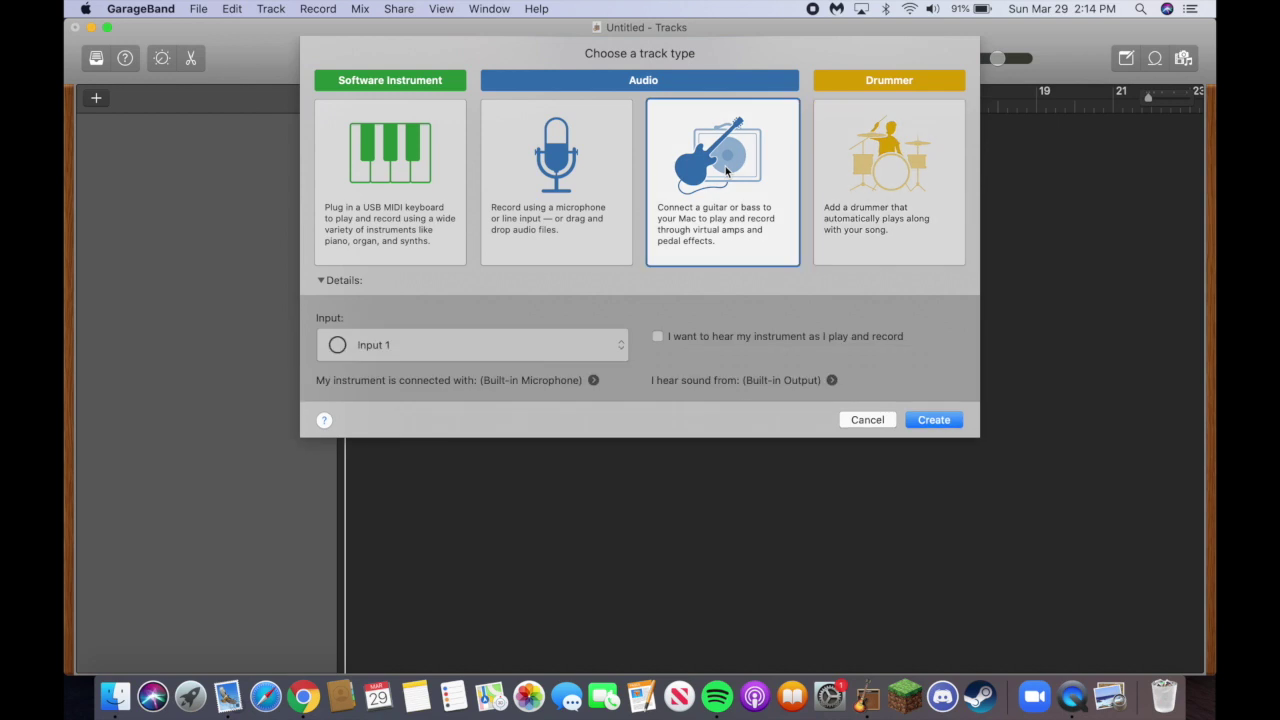
click(590, 197)
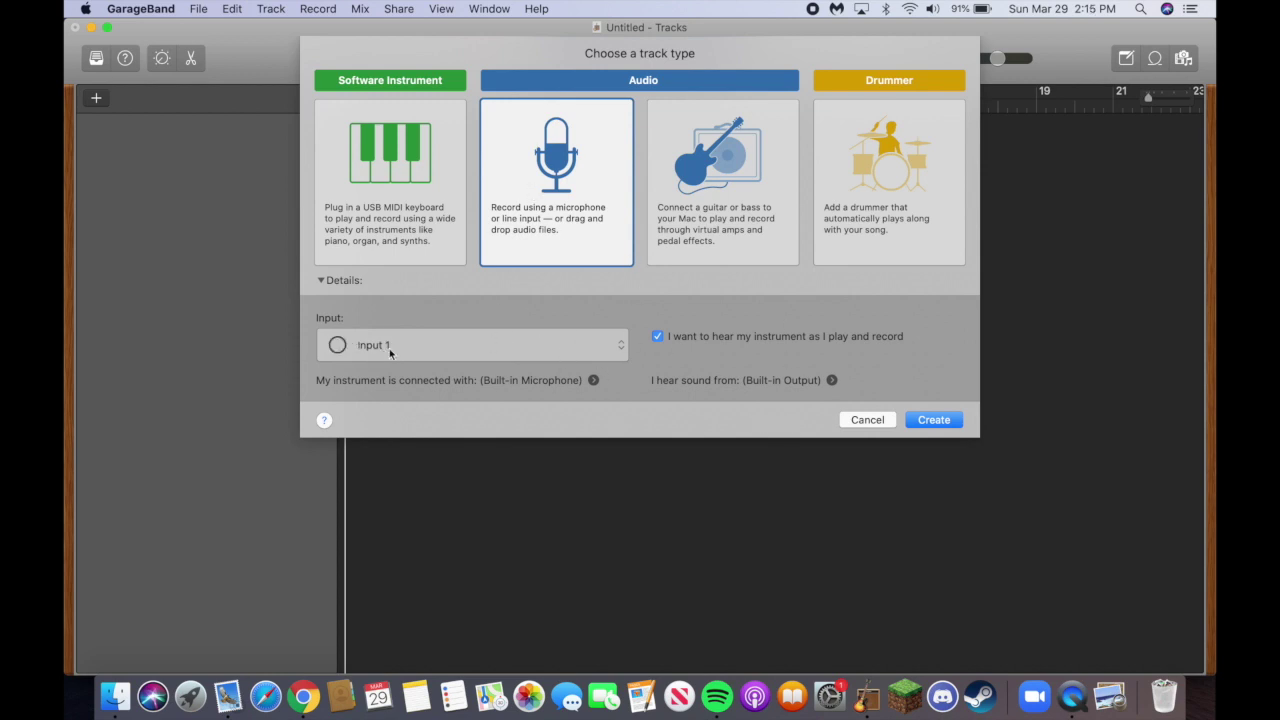
click(475, 347)
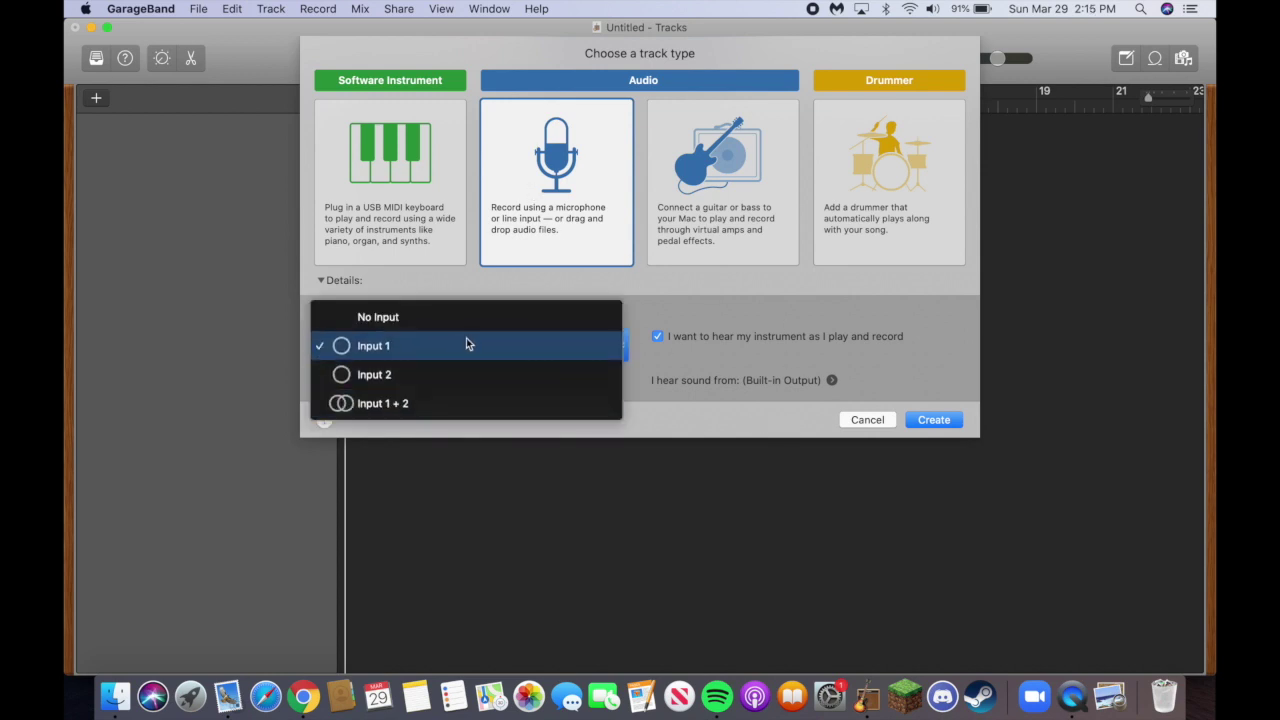
click(466, 344)
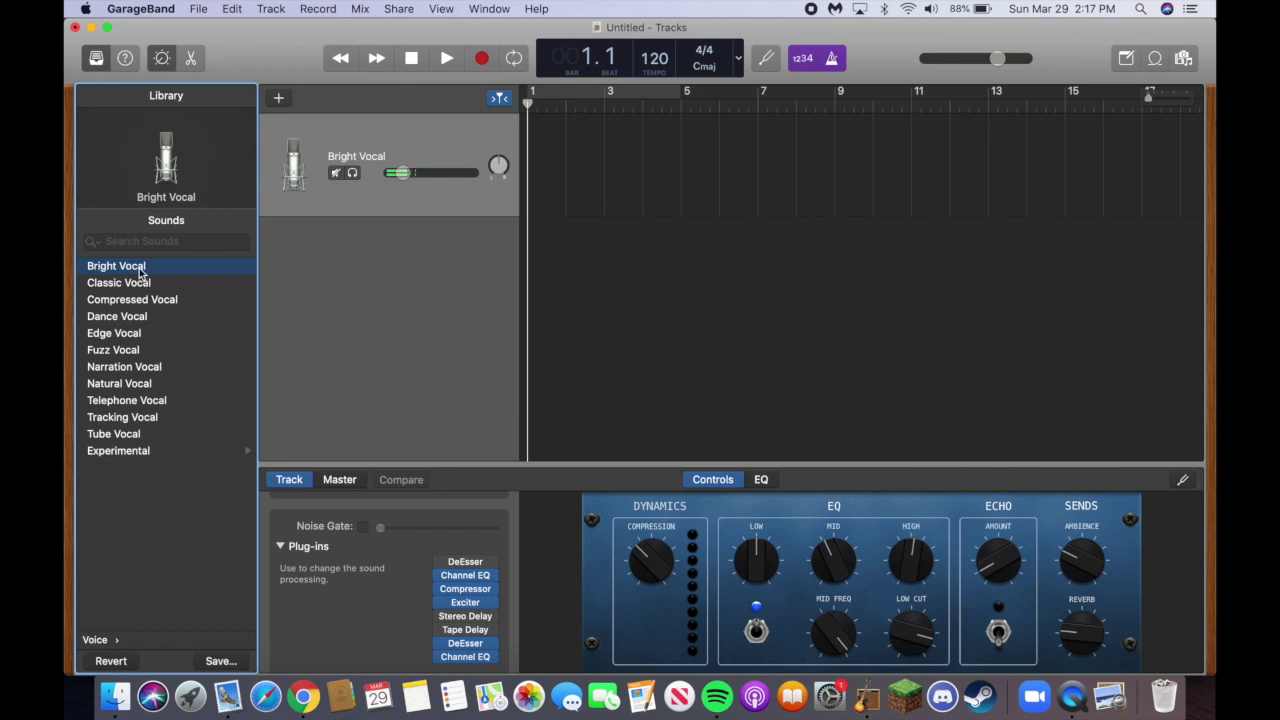
Browse the sound library's top-level categories and view the saved sounds under User Patches.
click(96, 639)
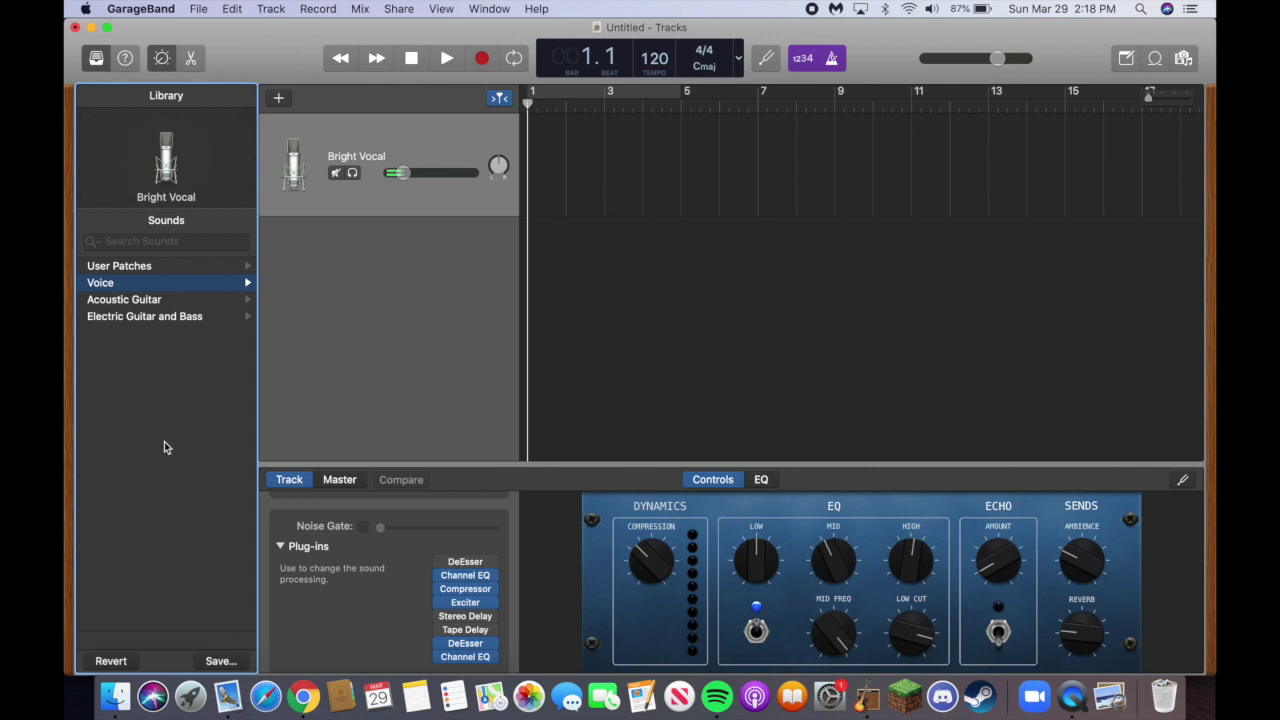
click(140, 267)
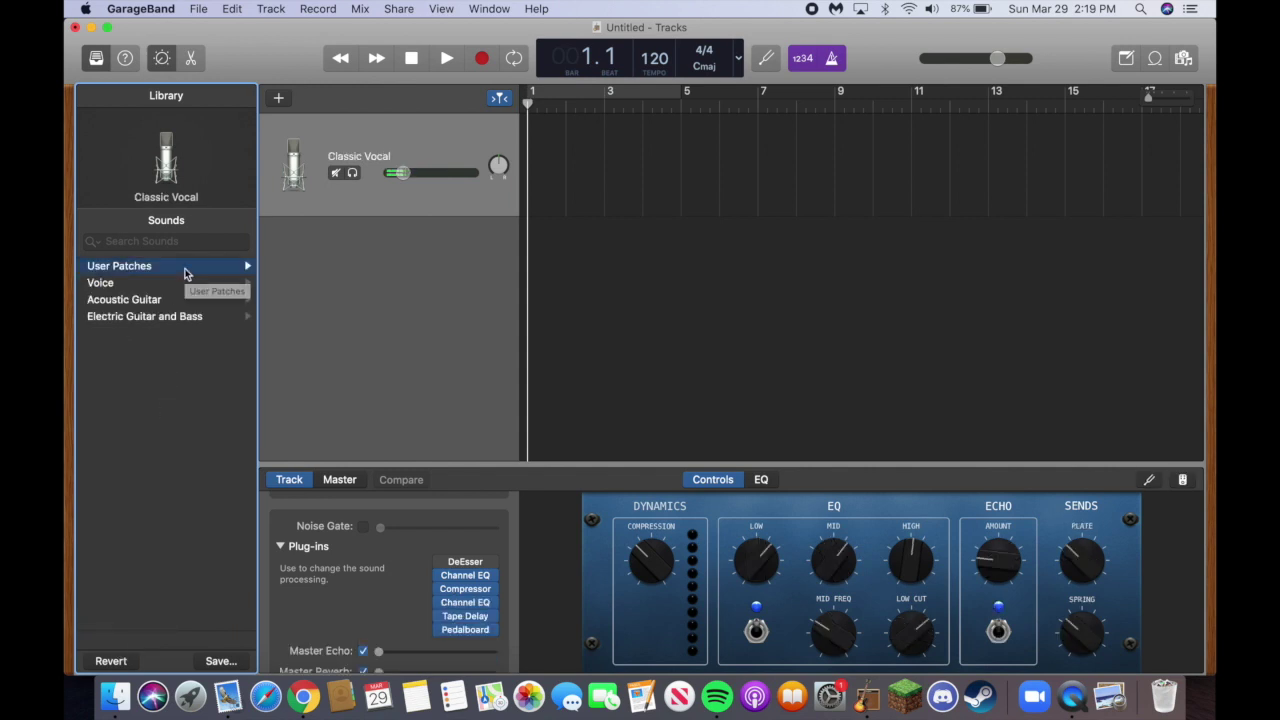
scroll(490, 650, down, 2)
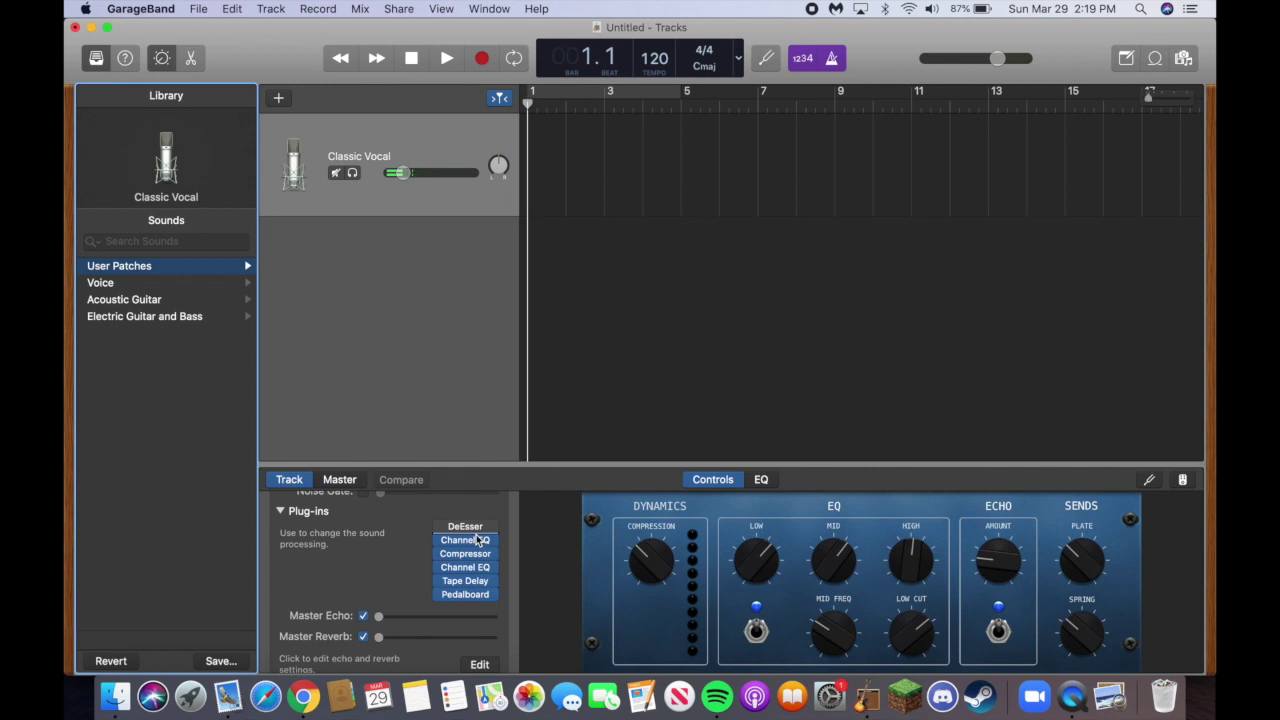
click(245, 268)
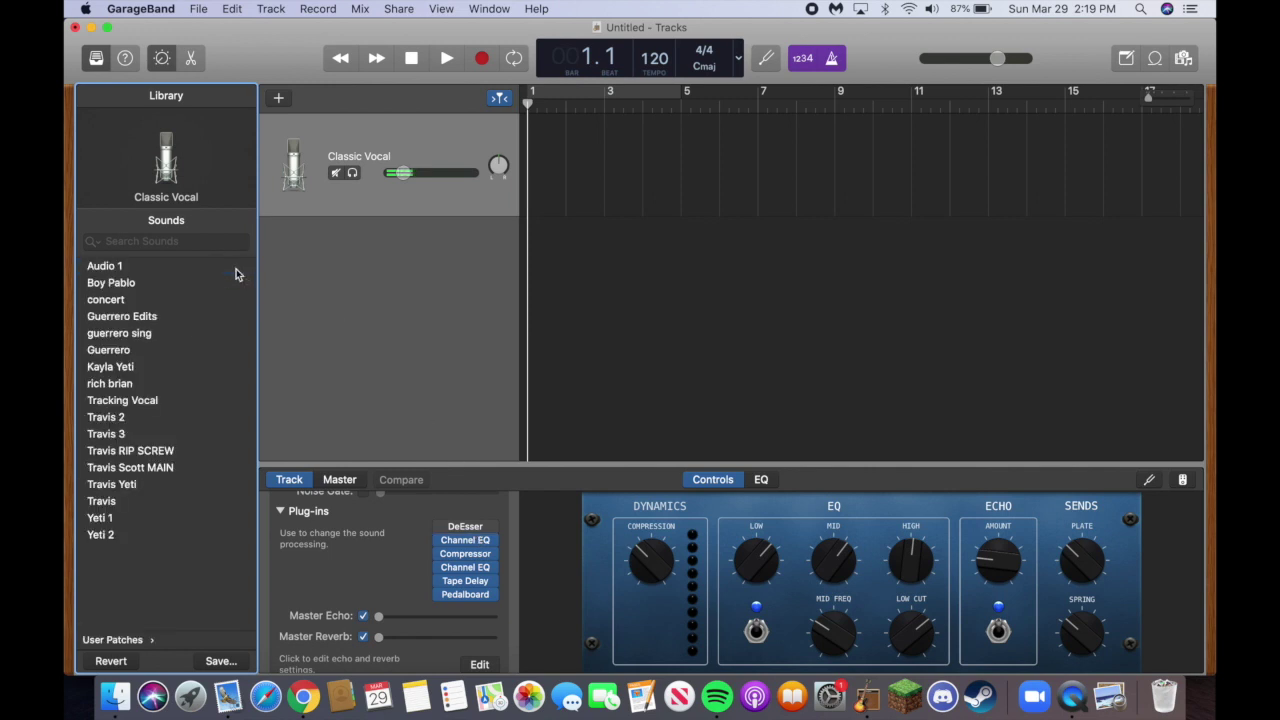
click(106, 642)
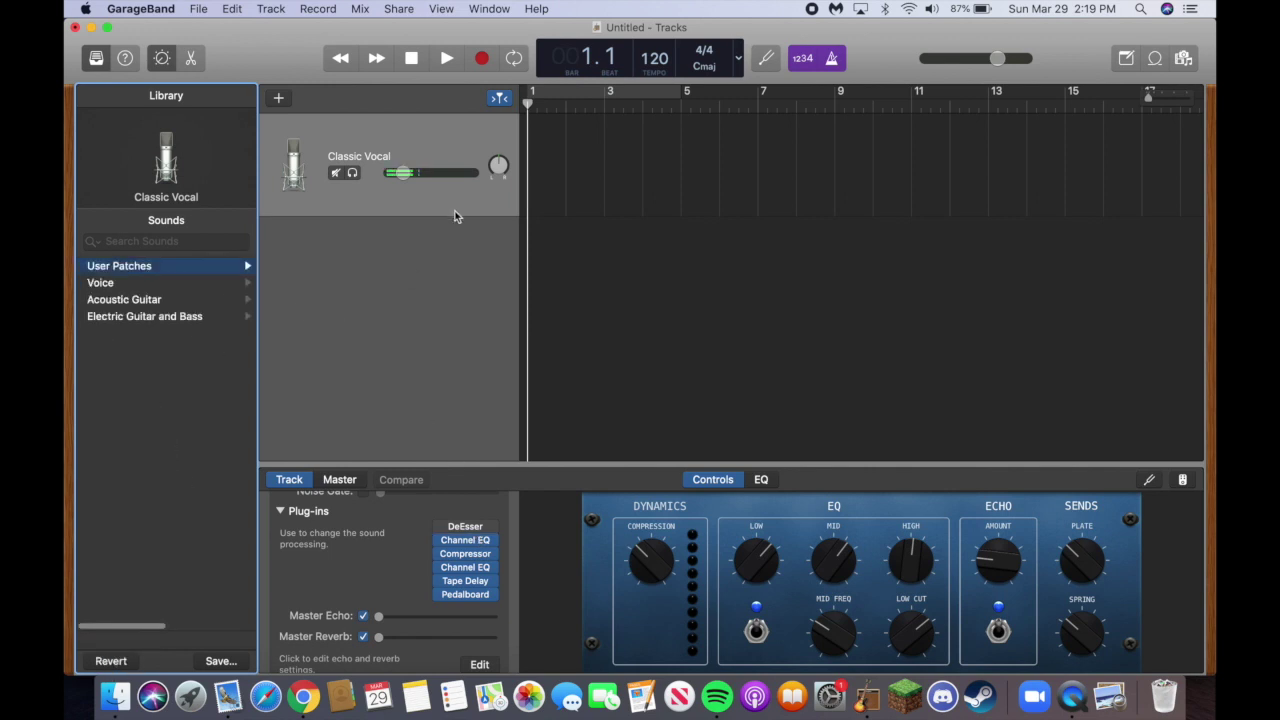
Try the Classic Vocal track's record level across its range and settle it at a little over one third.
scroll(357, 580, up, 5)
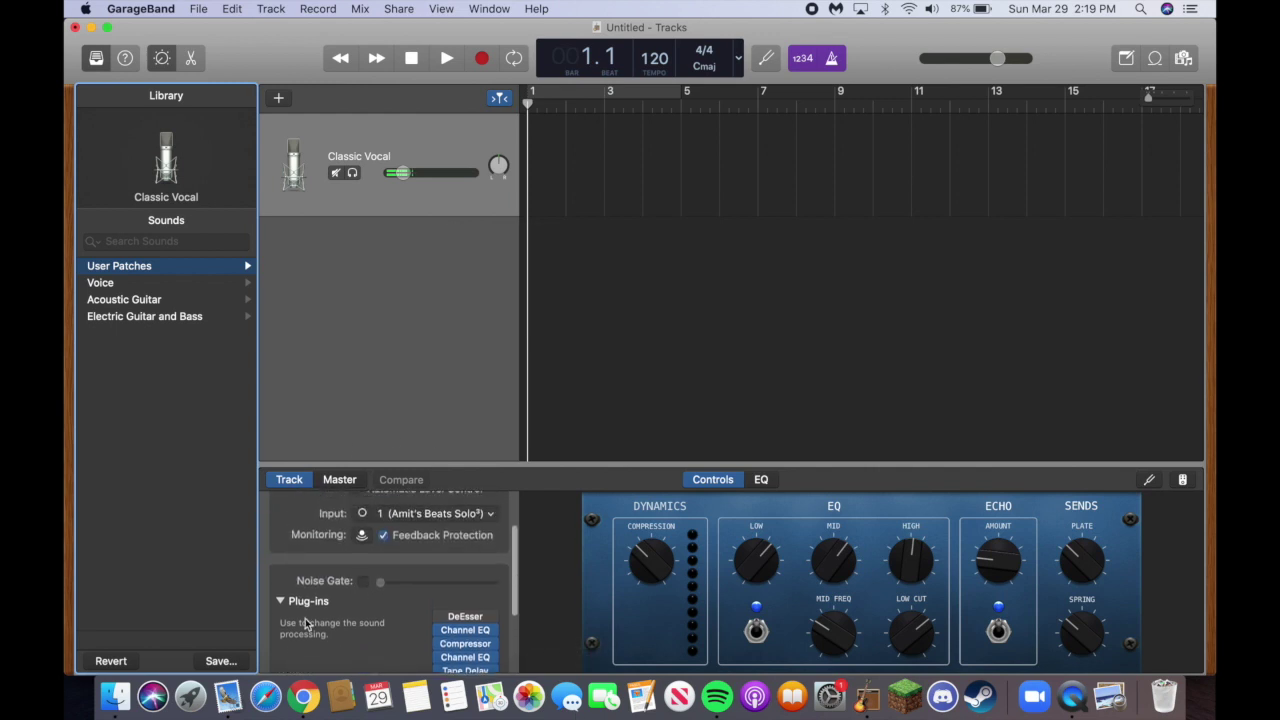
scroll(428, 545, up, 3)
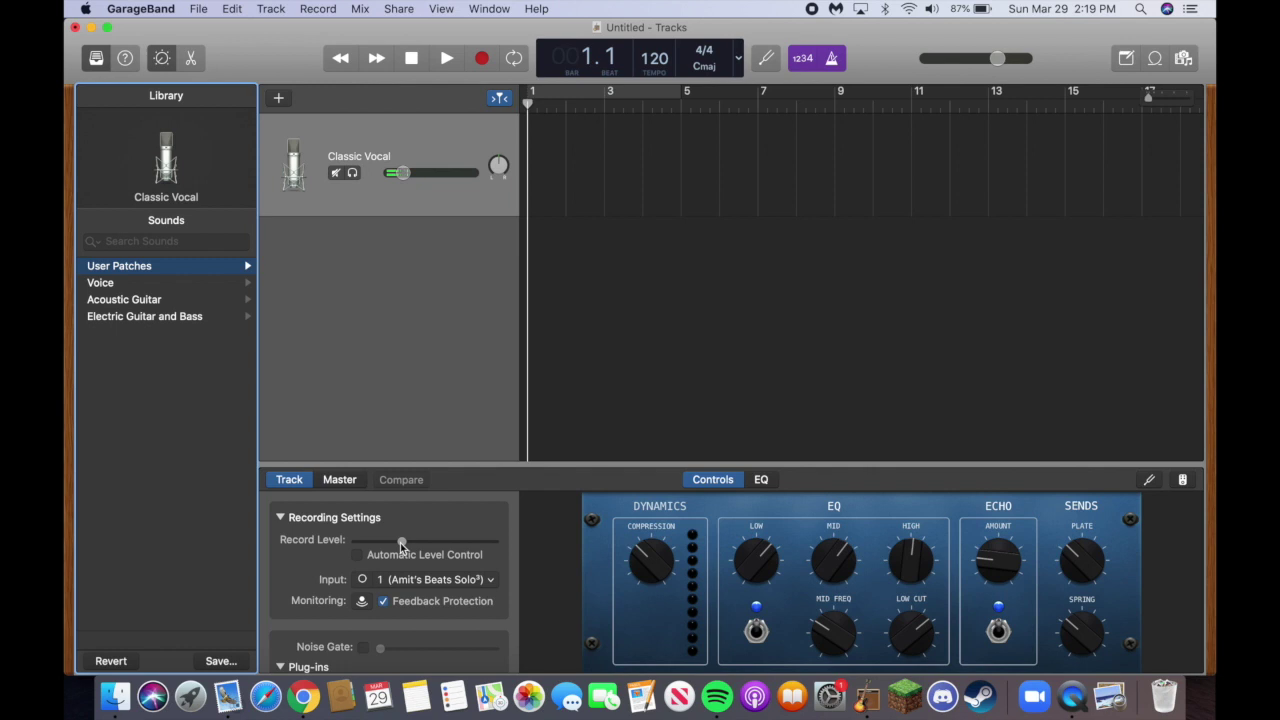
drag(400, 542, 413, 548)
drag(414, 546, 520, 547)
click(493, 542)
drag(493, 542, 364, 545)
drag(364, 543, 406, 544)
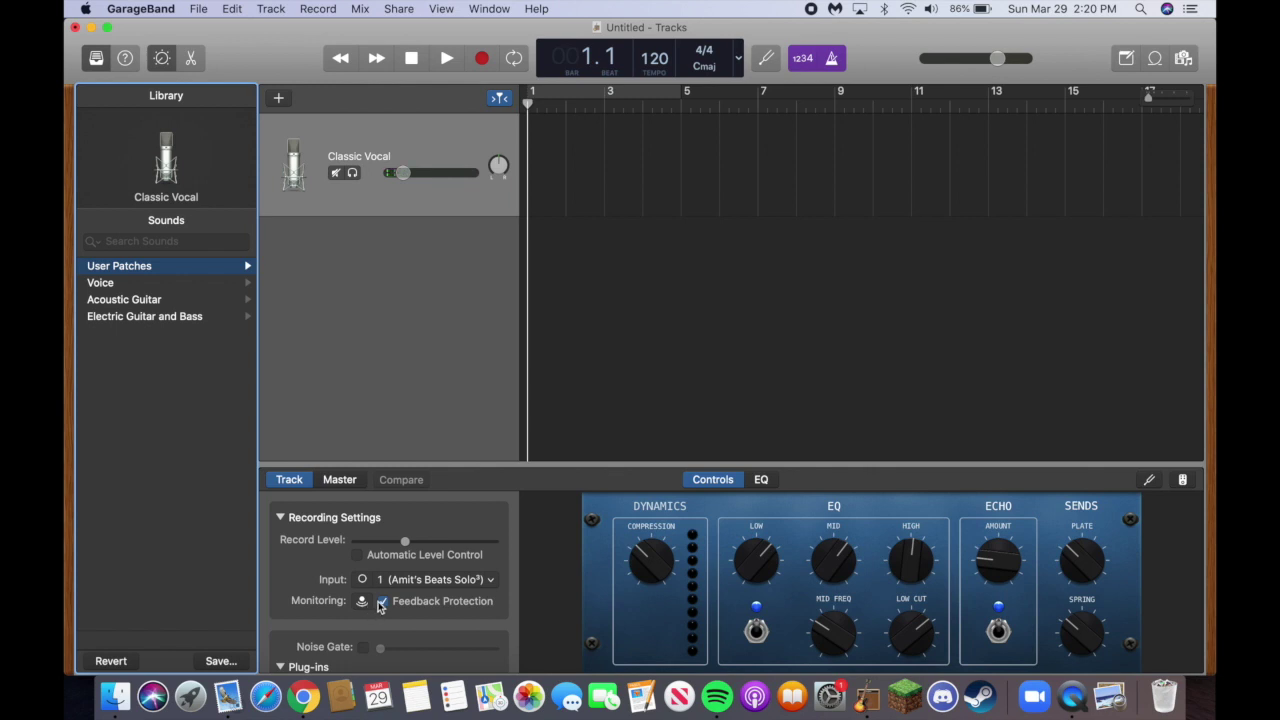
Review the recording input sources available for the Classic Vocal track without changing the selection.
scroll(403, 567, down, 3)
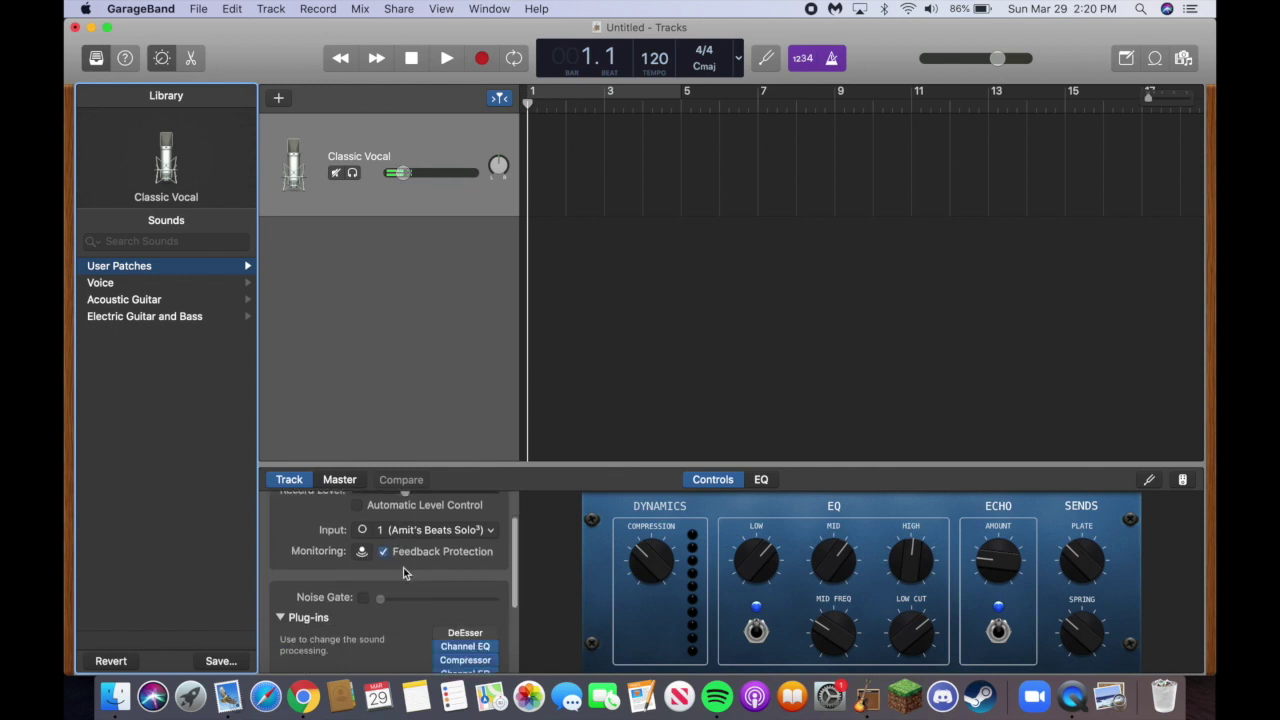
click(465, 538)
click(296, 528)
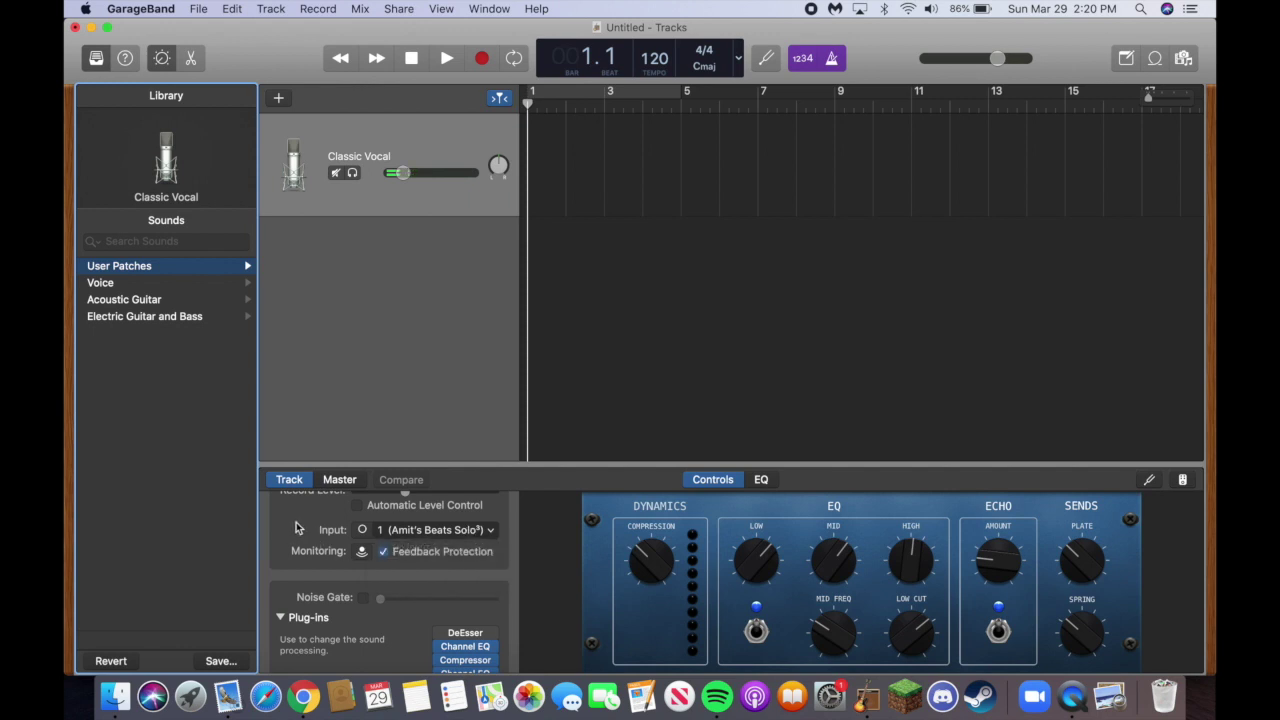
click(440, 533)
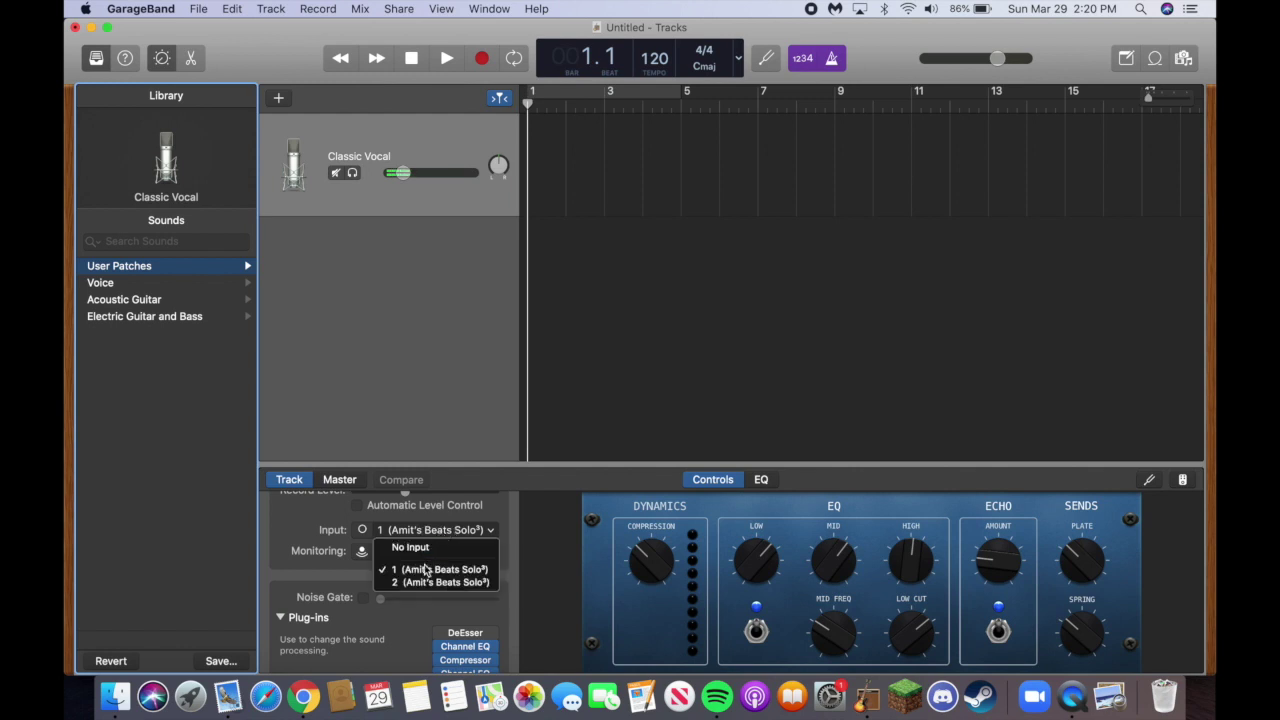
click(335, 527)
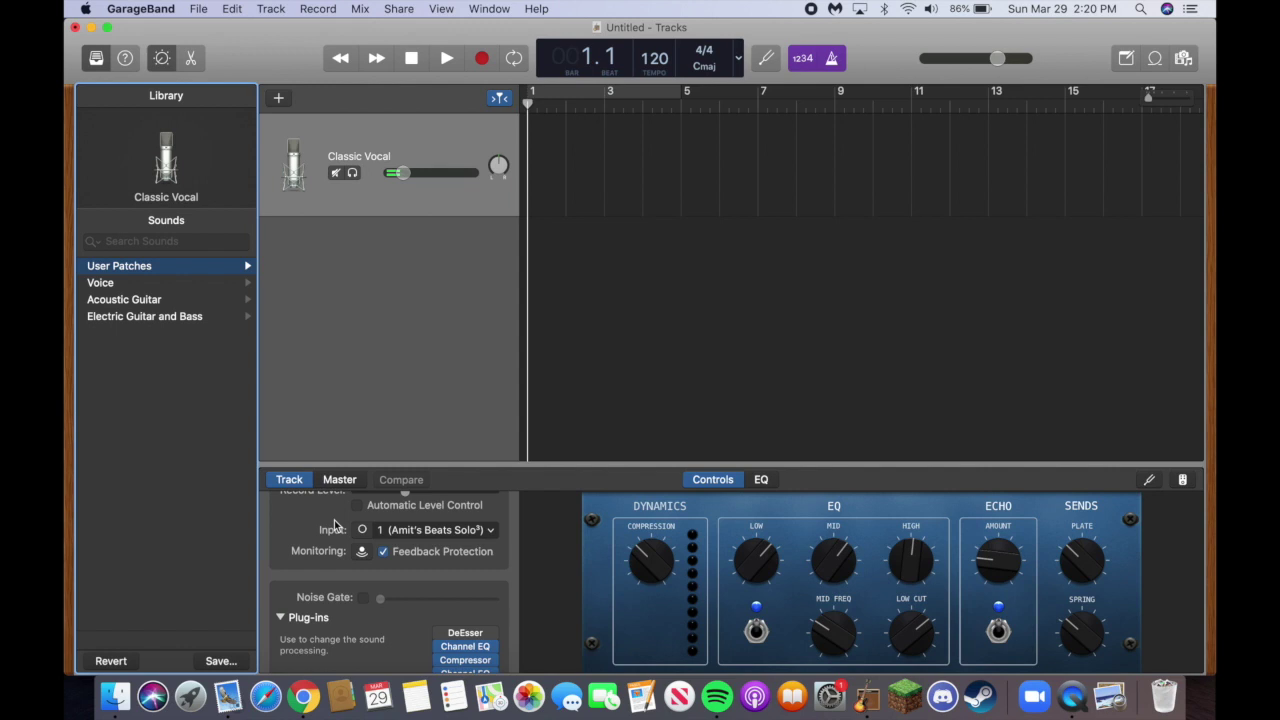
Examine the Classic Vocal track's plug-in chain and the effect categories offered for an empty plug-in slot.
scroll(374, 568, down, 5)
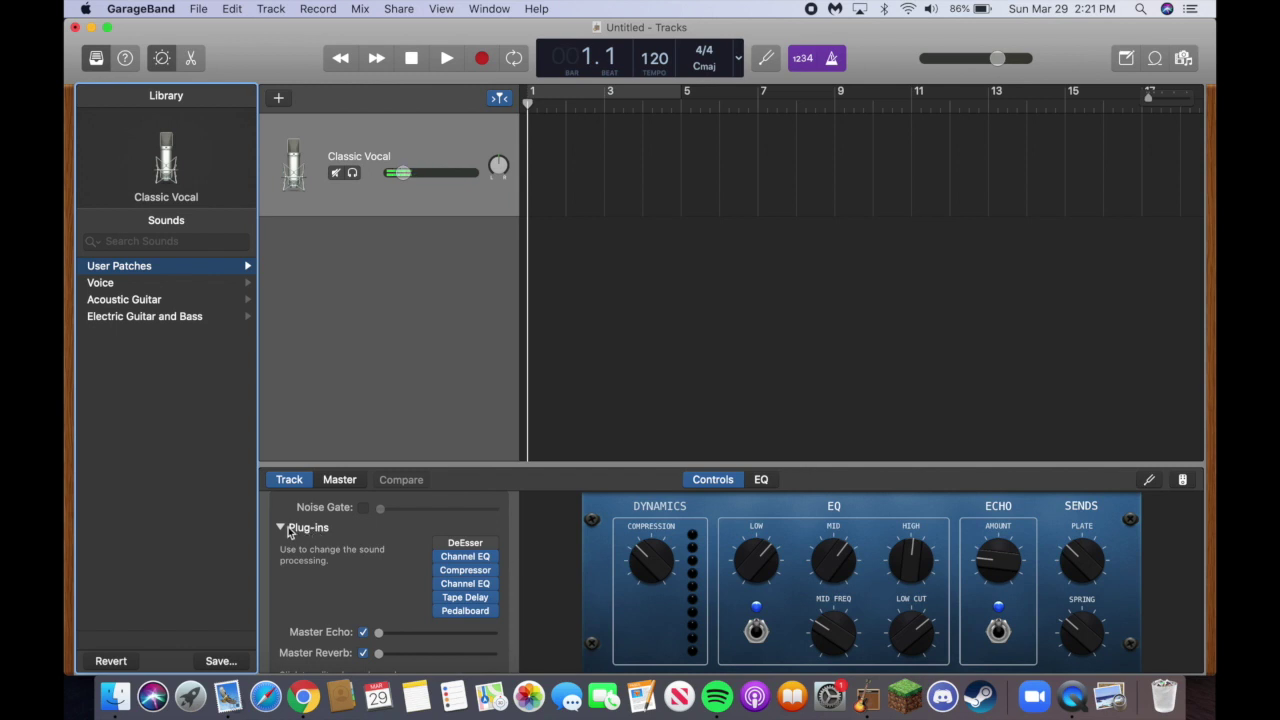
scroll(290, 532, up, 4)
scroll(294, 650, down, 3)
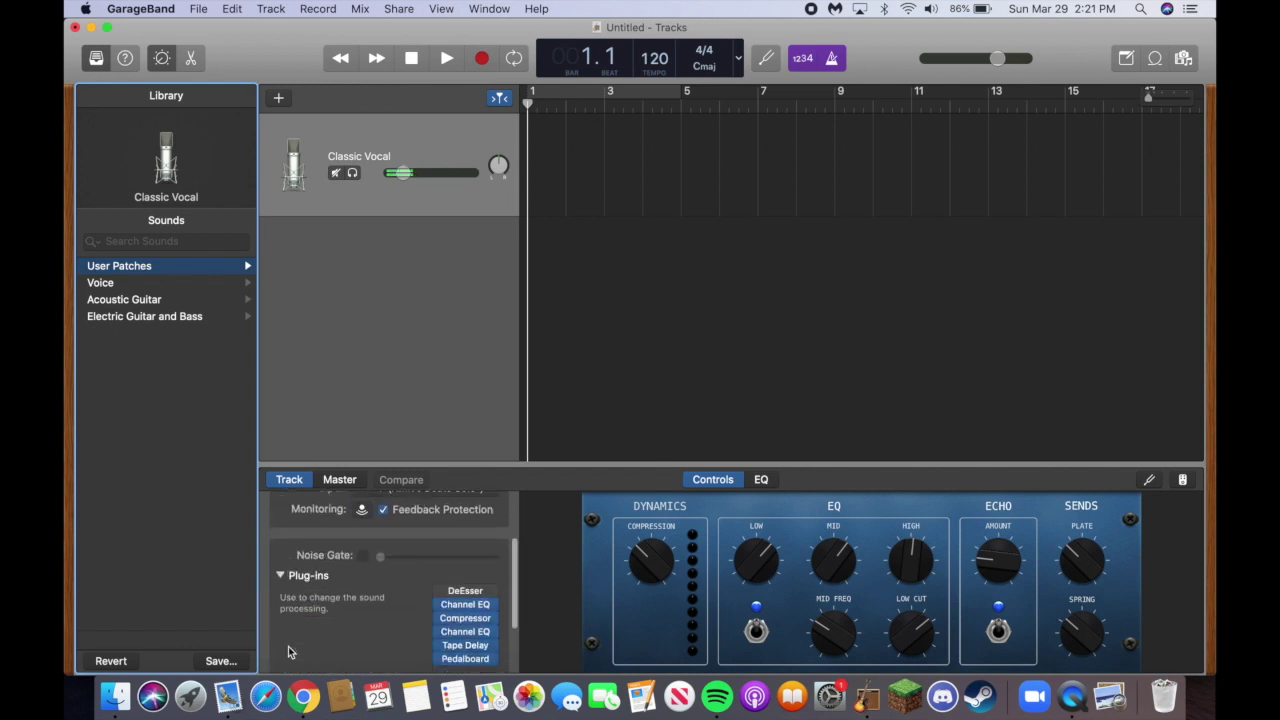
scroll(430, 585, down, 3)
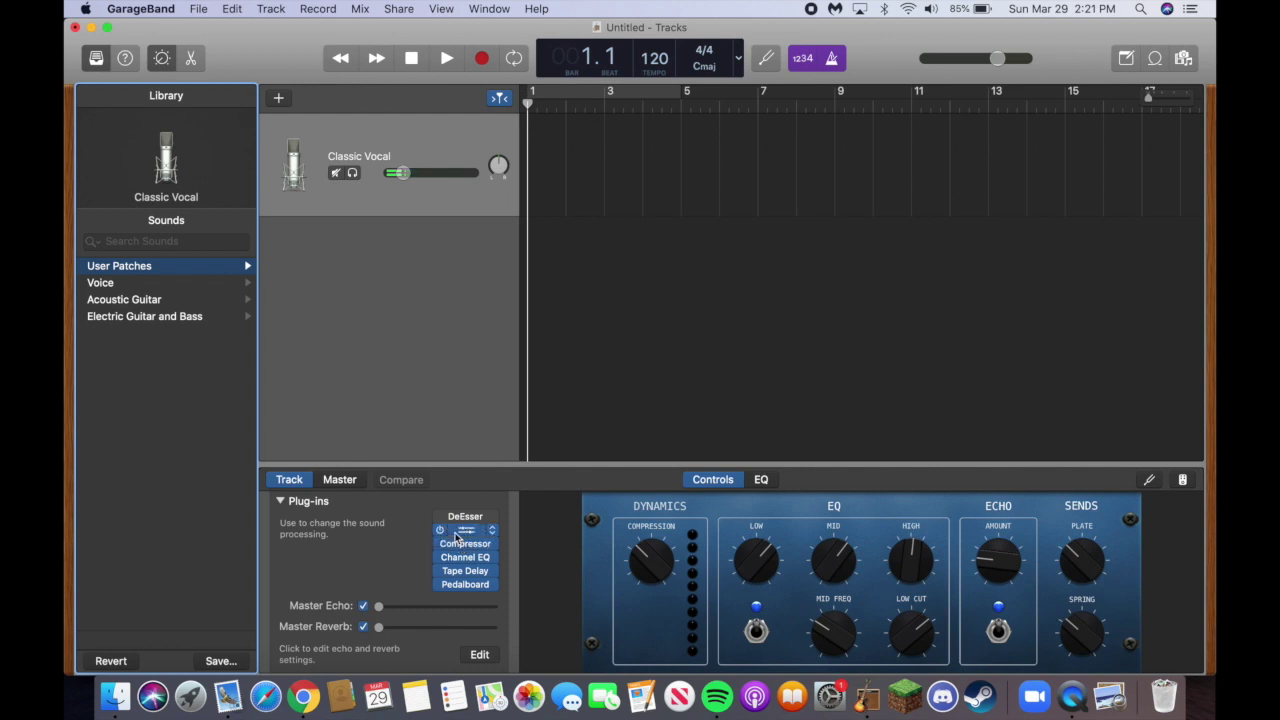
click(466, 594)
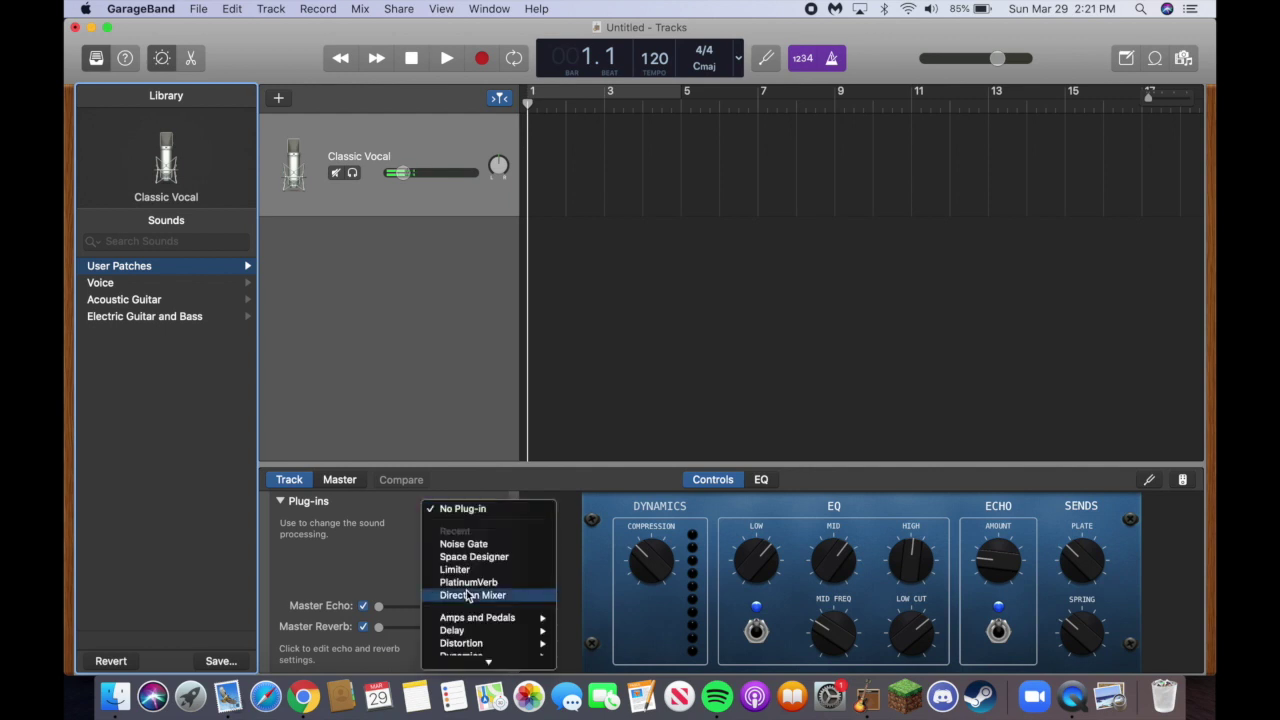
scroll(470, 620, down, 5)
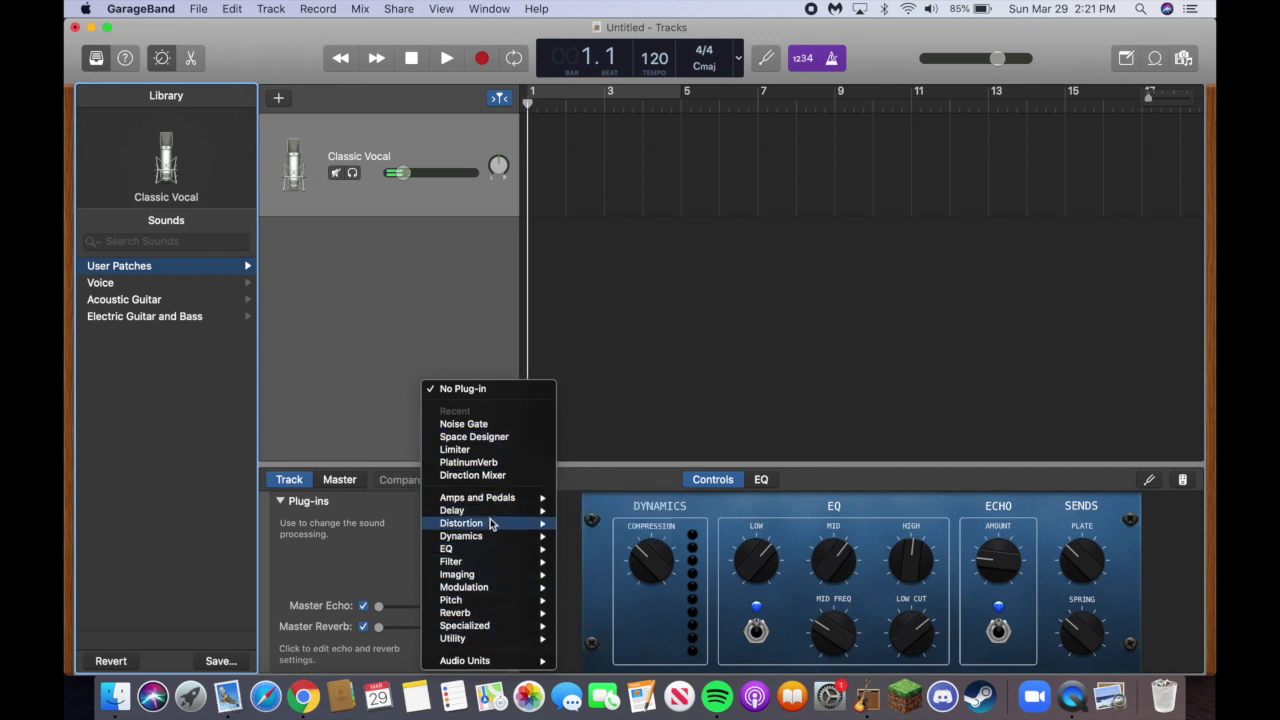
click(382, 573)
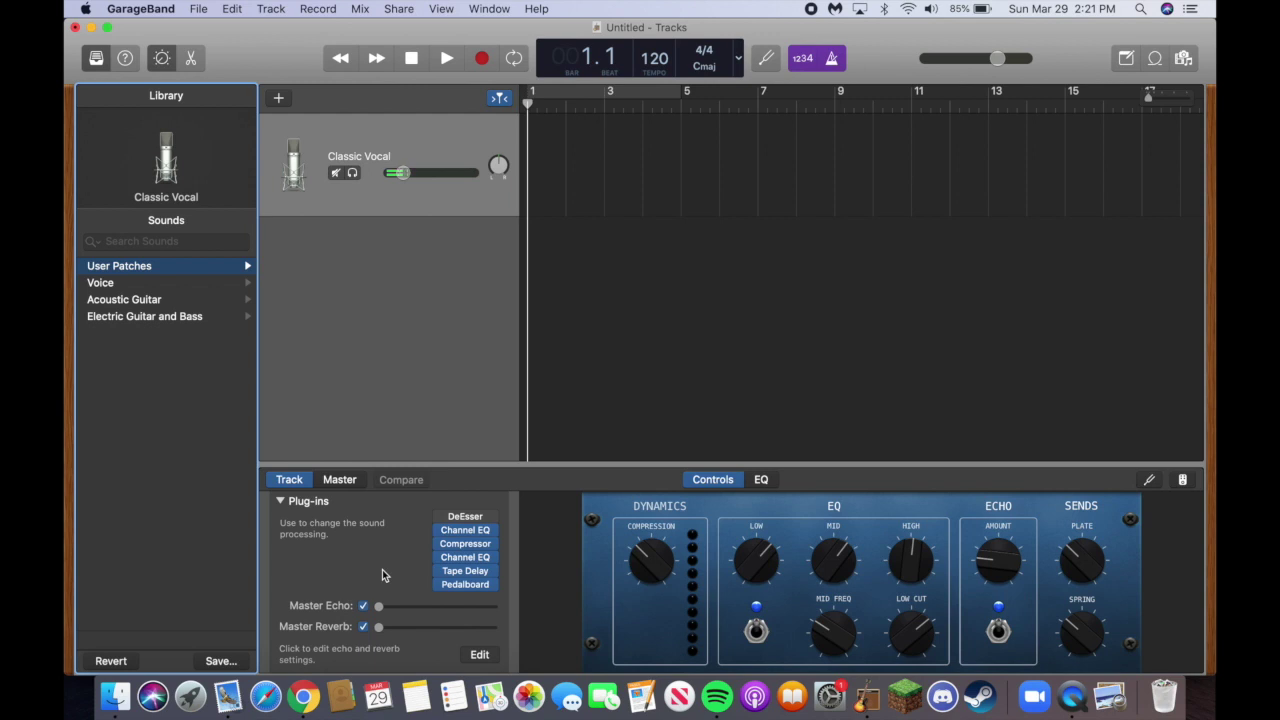
scroll(382, 569, up, 1)
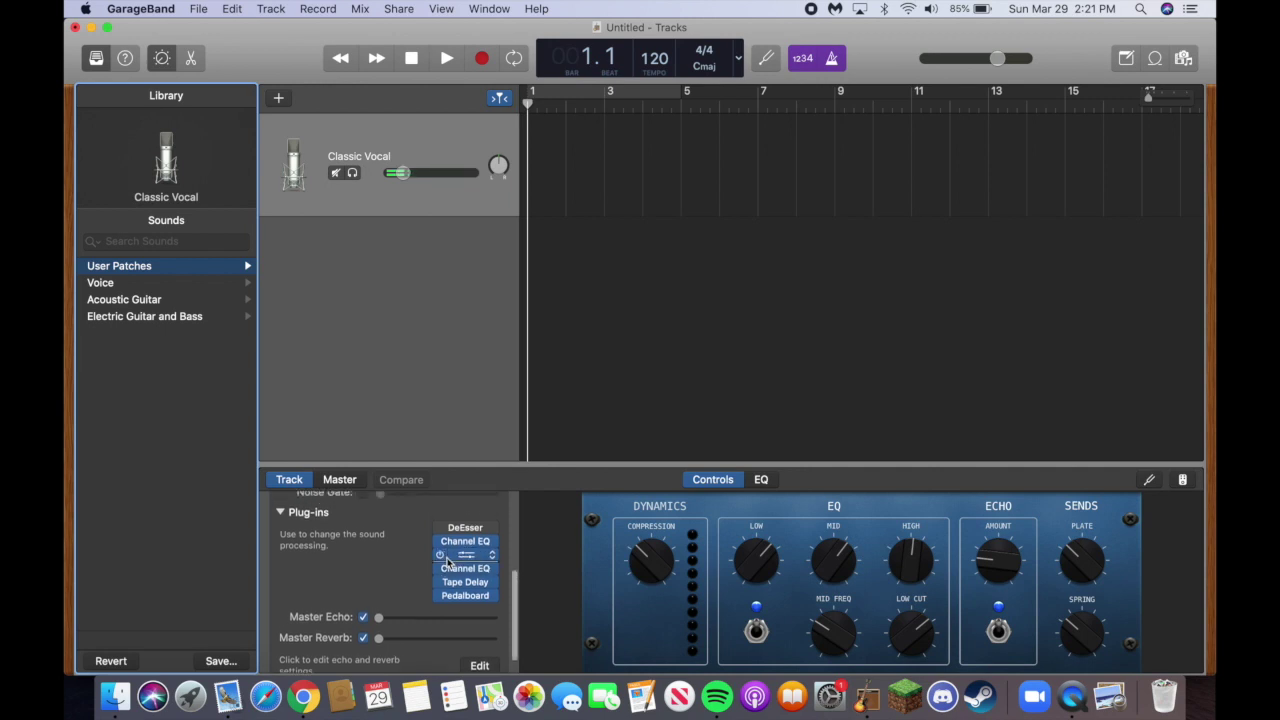
scroll(358, 573, down, 2)
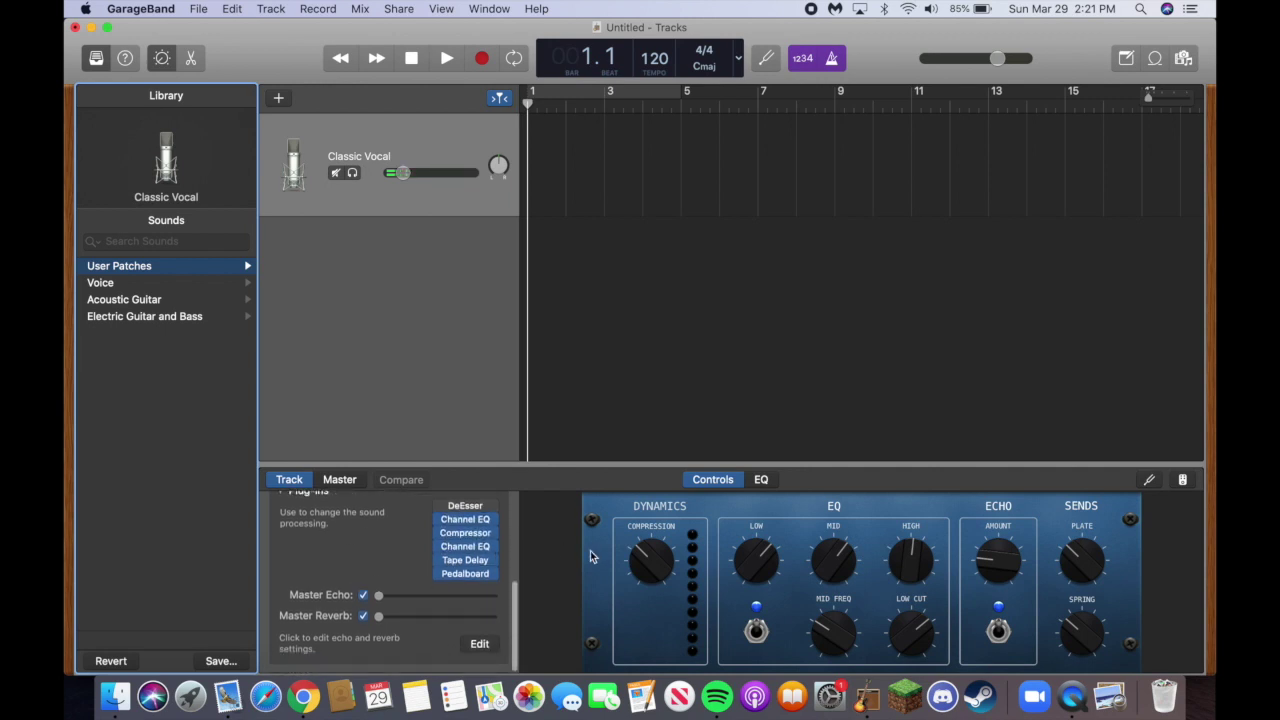
Raise the Classic Vocal track's volume slightly, to about one third of its range.
scroll(348, 549, up, 10)
scroll(348, 556, up, 2)
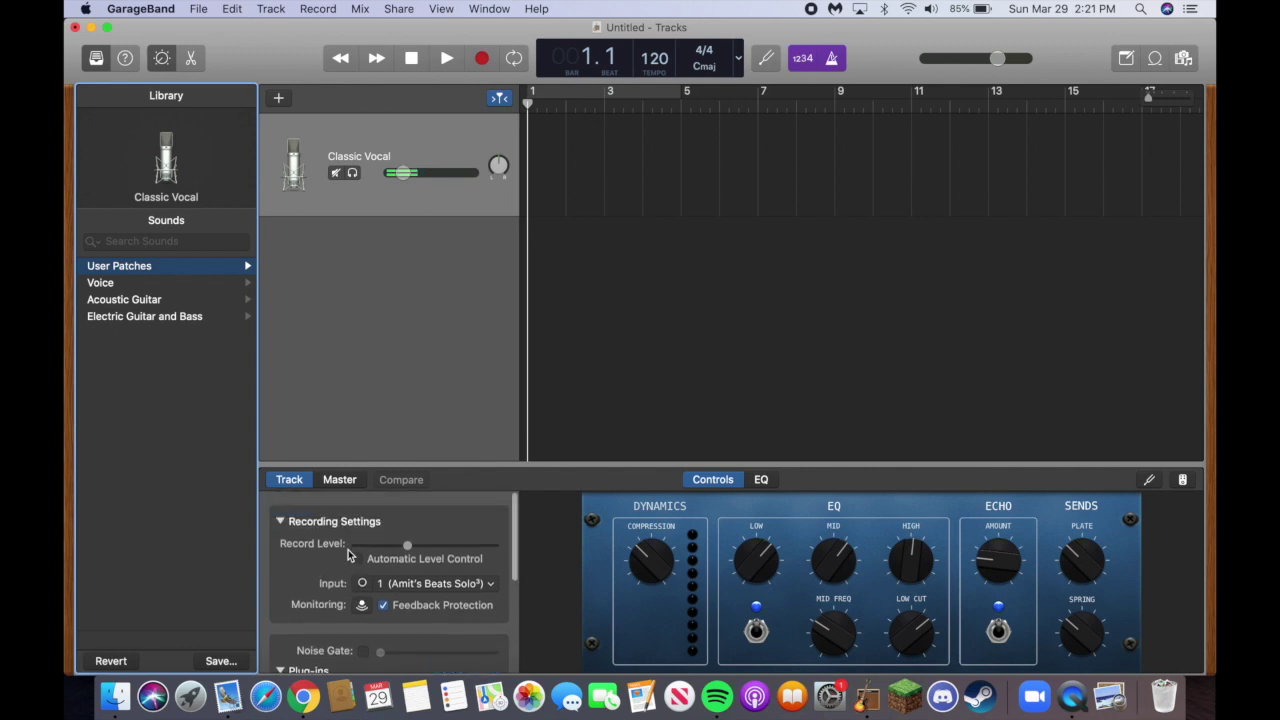
scroll(348, 556, down, 3)
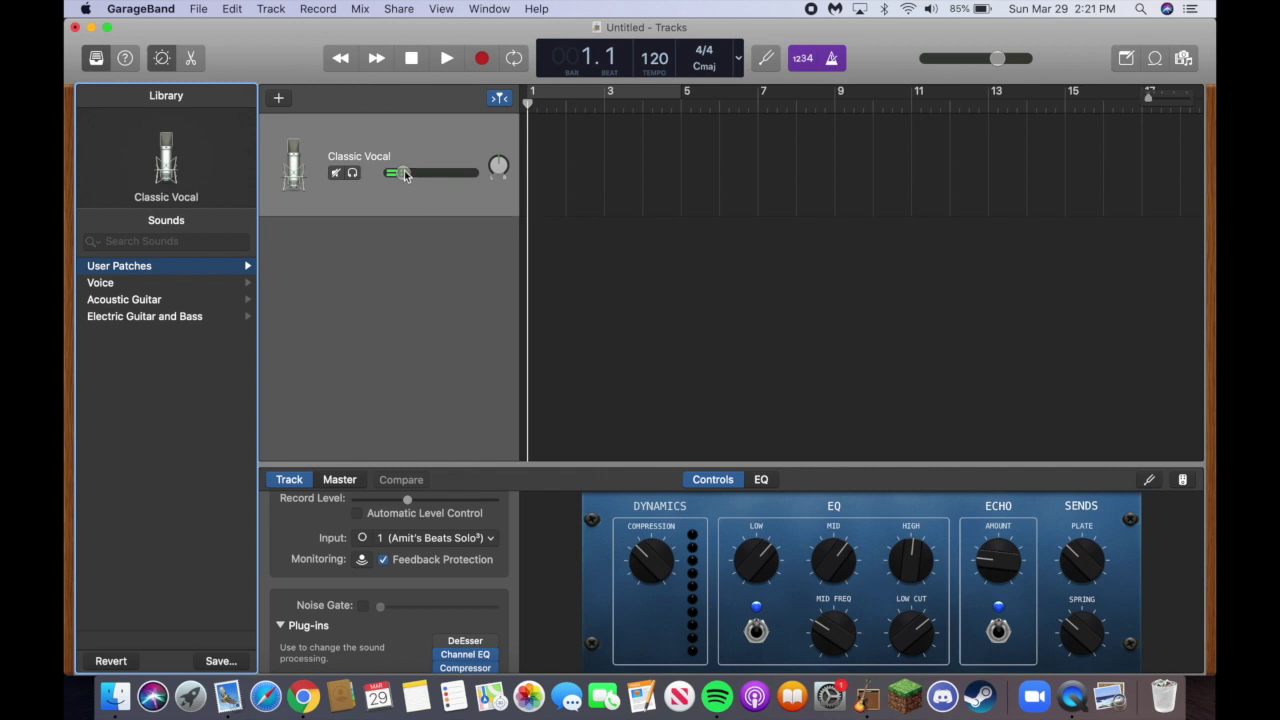
drag(404, 174, 431, 193)
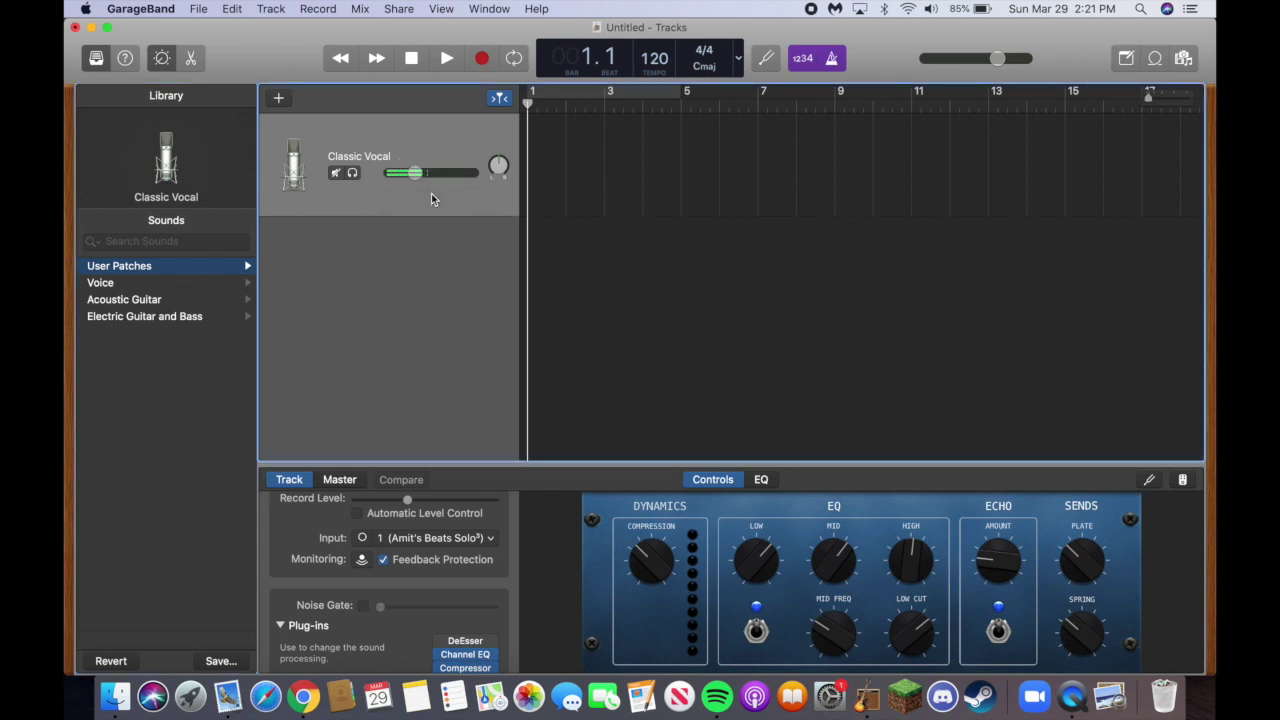
Play the project briefly, and set the metronome off with the count-in on.
click(446, 60)
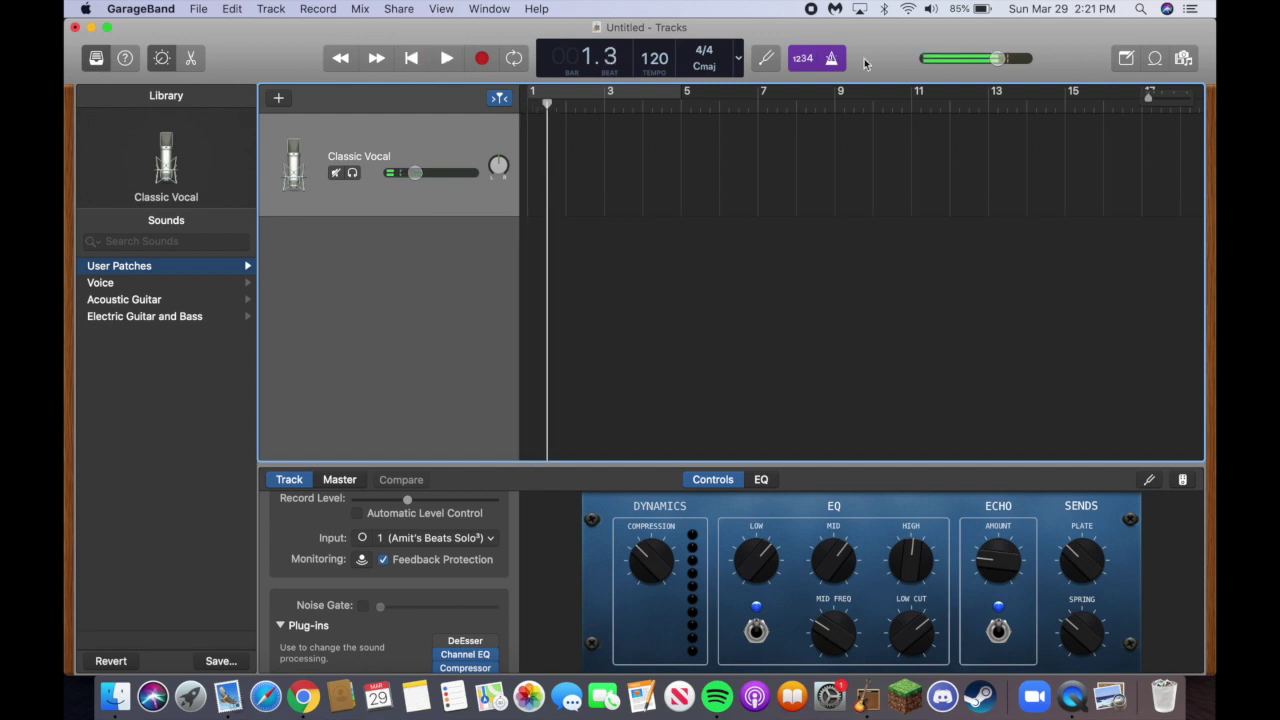
click(804, 60)
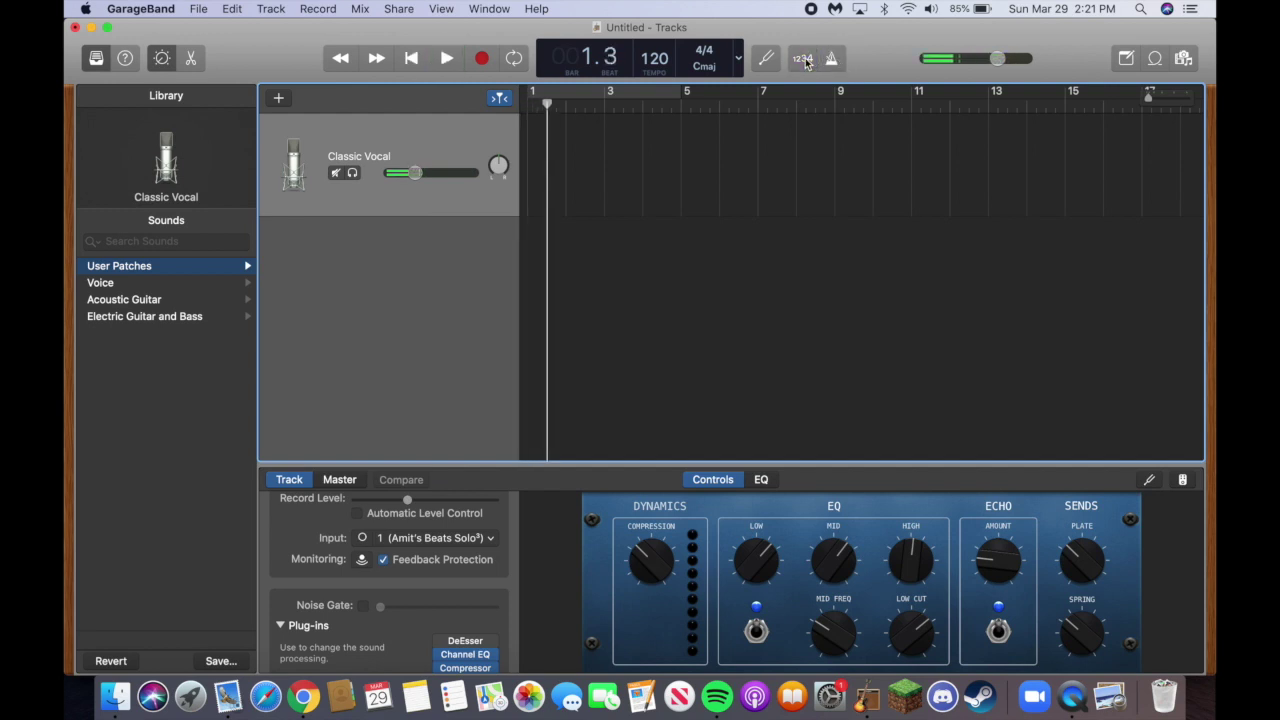
click(804, 60)
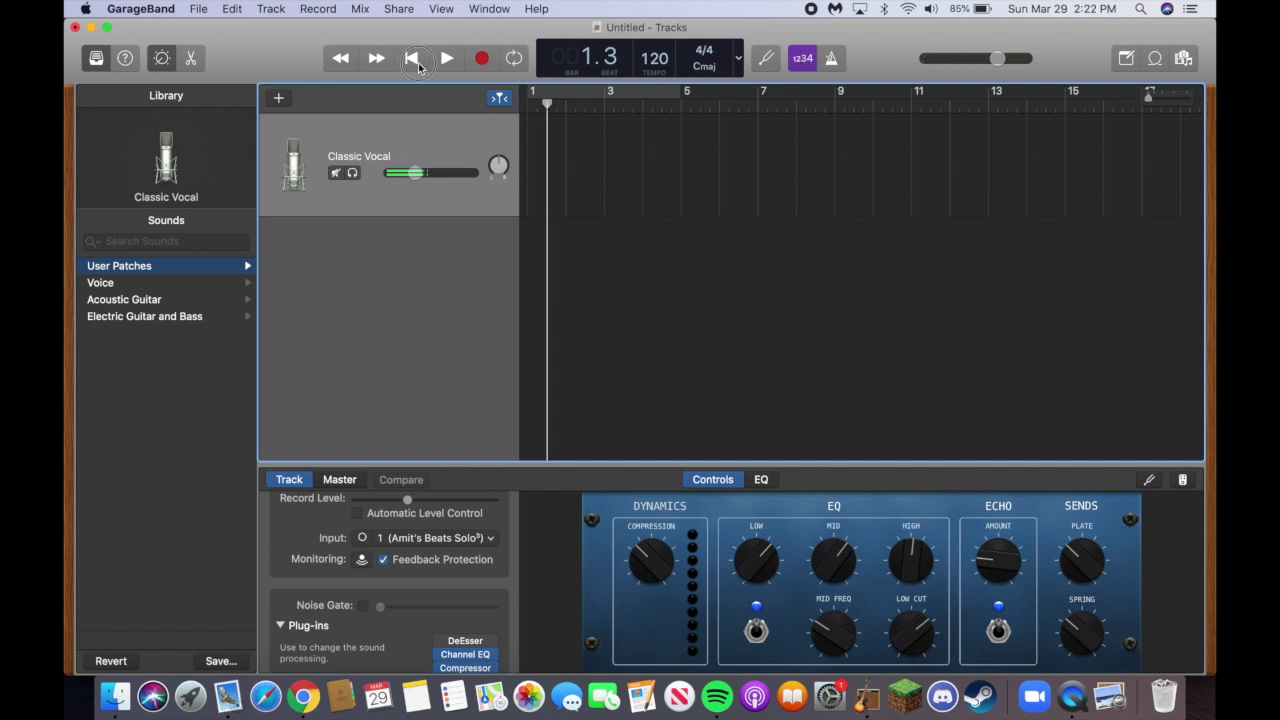
Return the playhead to the project start and advance it bar by bar to bar 9.
click(418, 63)
click(378, 59)
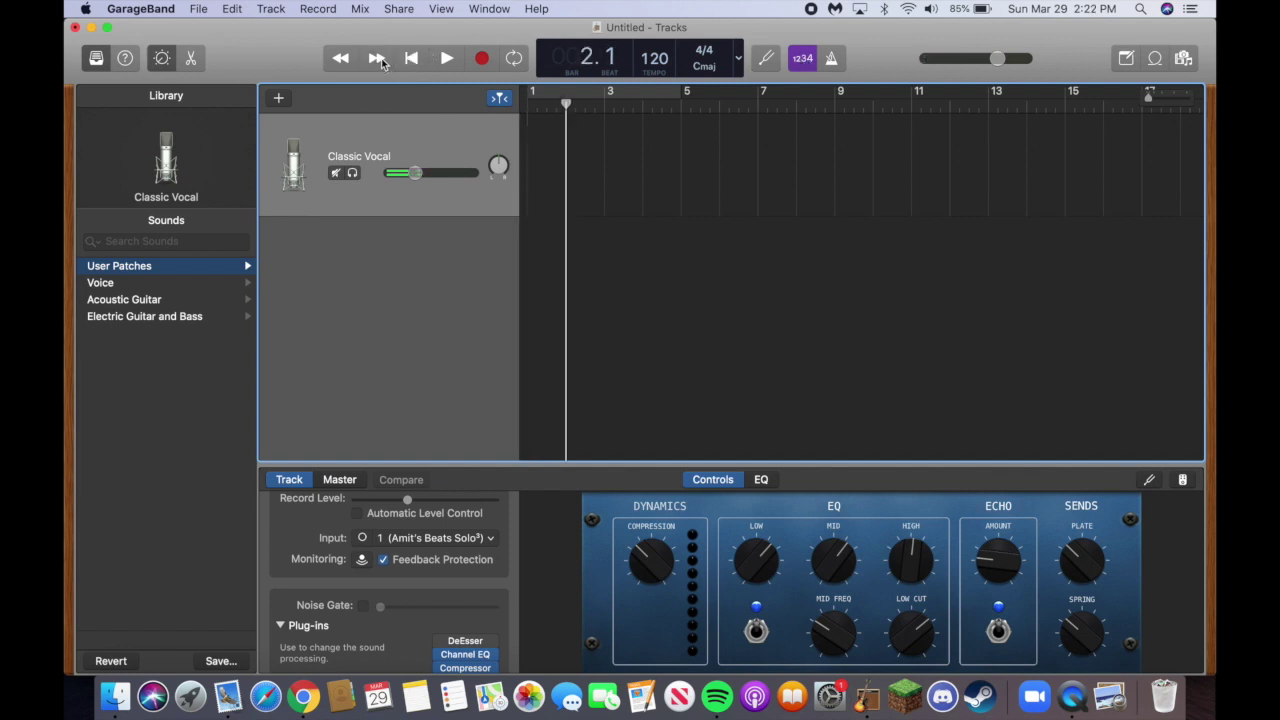
click(378, 59)
click(378, 59)
click(378, 59)
click(378, 59)
click(378, 59)
click(378, 59)
click(378, 59)
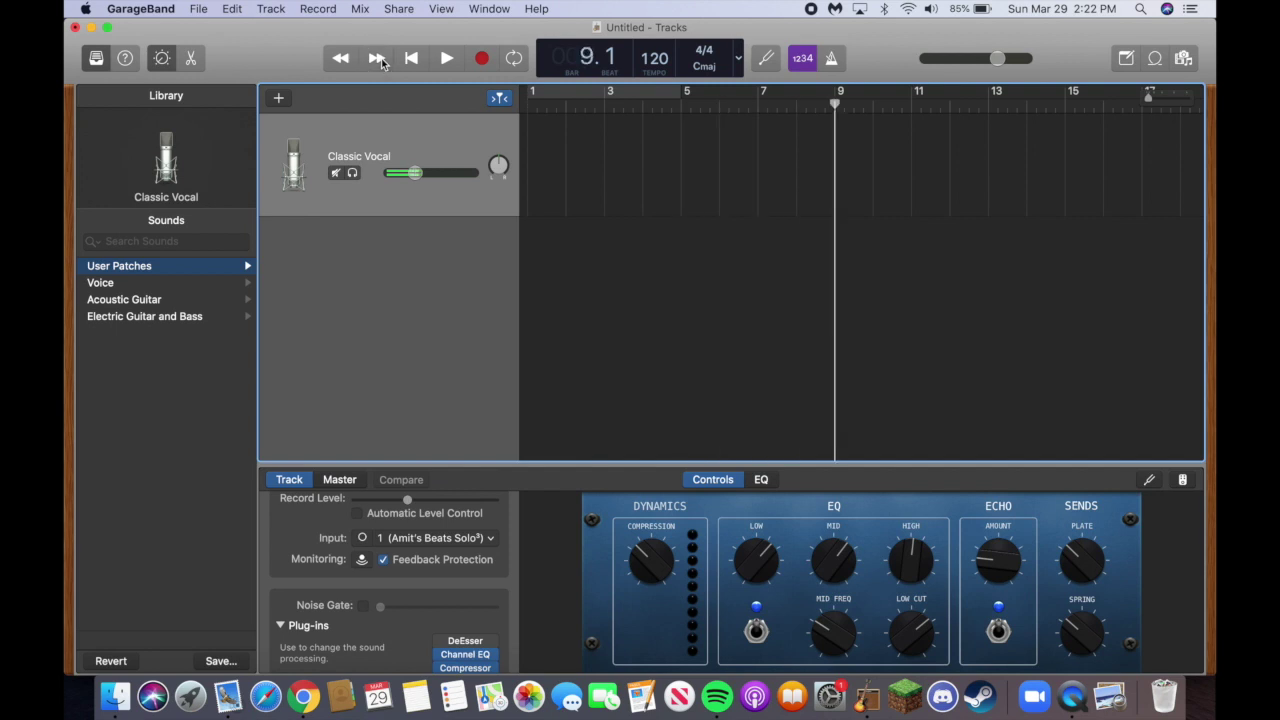
Move the playhead back bar by bar to the start of the project.
click(352, 59)
click(352, 59)
click(352, 59)
click(352, 59)
click(352, 59)
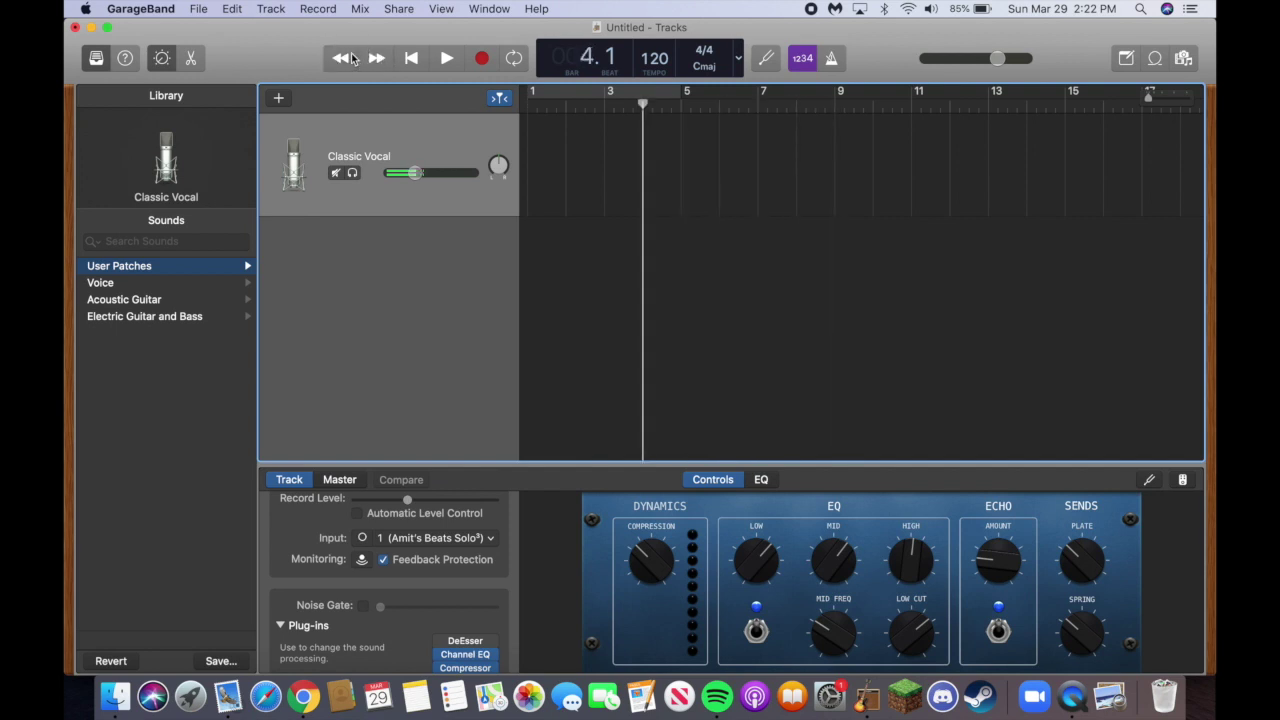
click(352, 59)
click(352, 59)
click(352, 59)
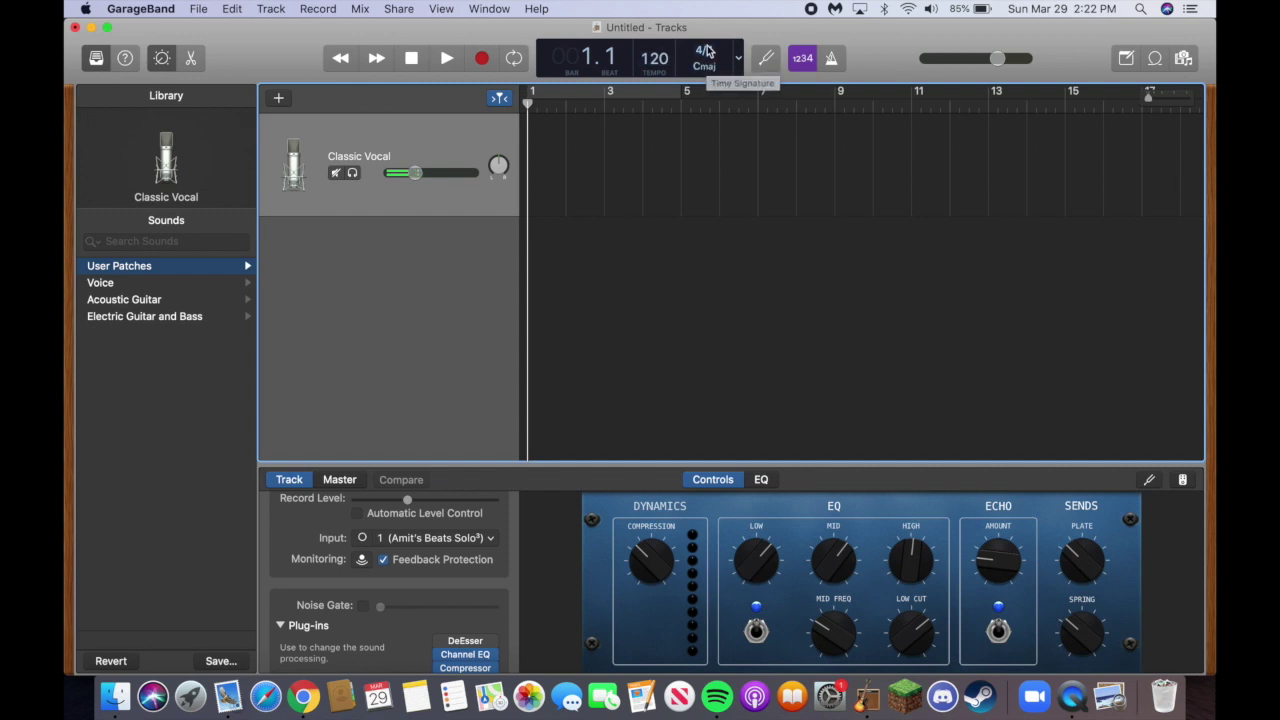
Play the empty project briefly, stop it, and start recording from the beginning on the Classic Vocal track.
click(447, 58)
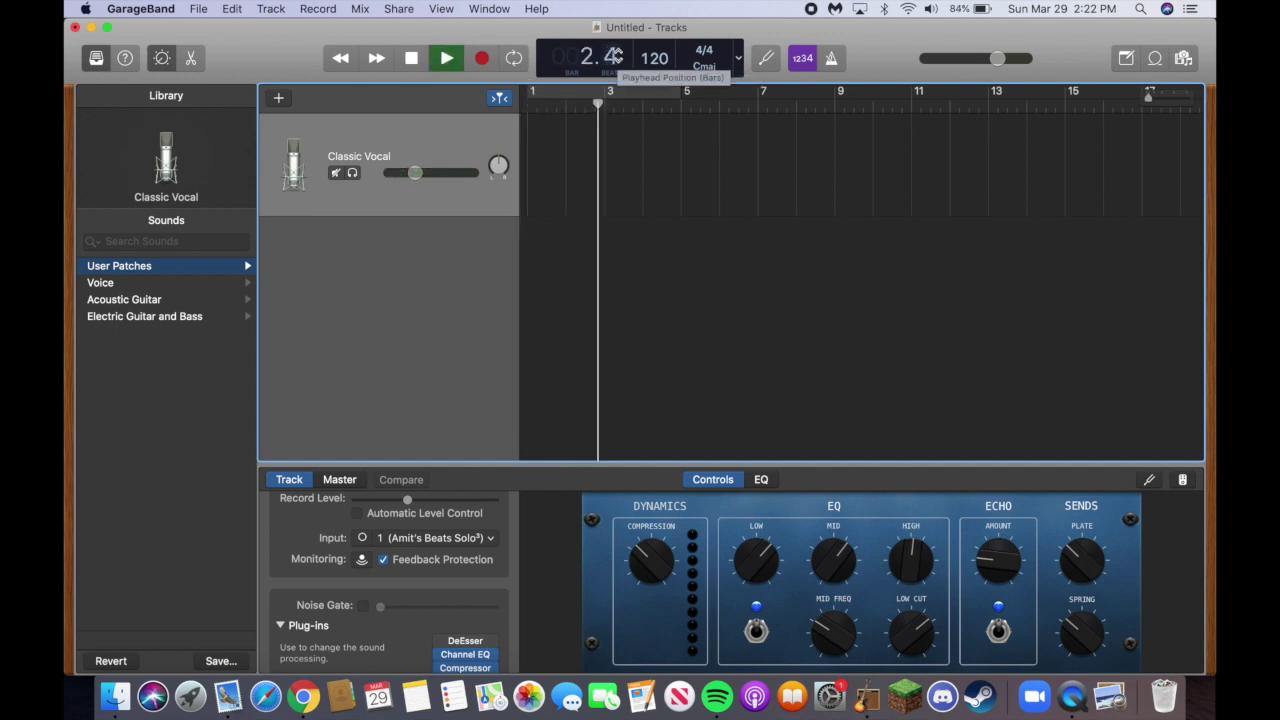
key(space)
click(483, 59)
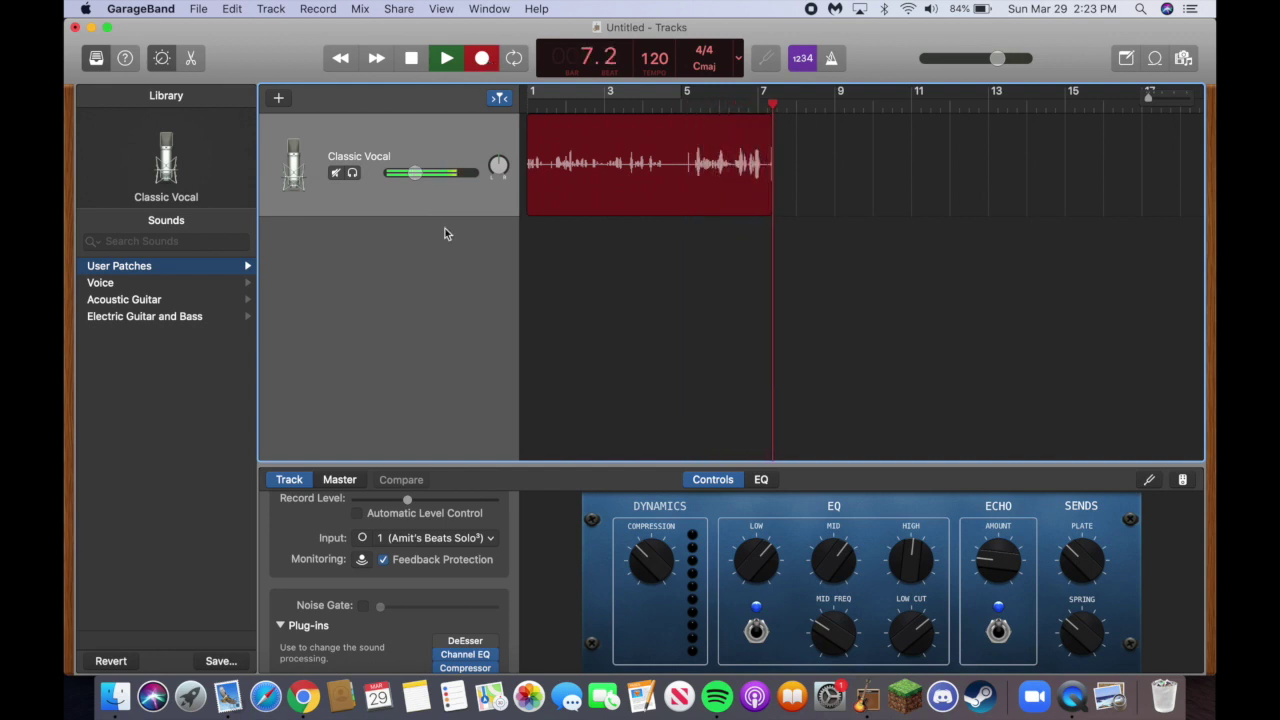
Raise the Classic Vocal track's record level to its maximum while recording, and inspect the waveform being captured.
scroll(418, 512, up, 2)
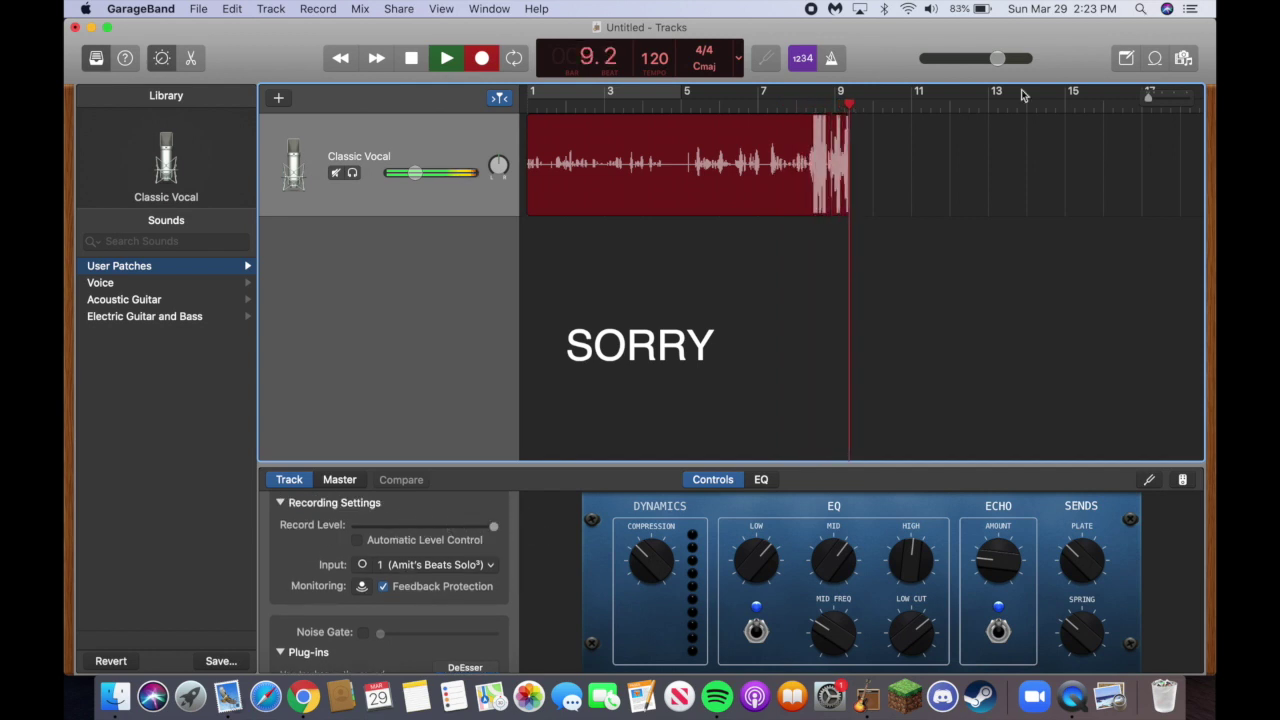
scroll(1023, 96, up, 5)
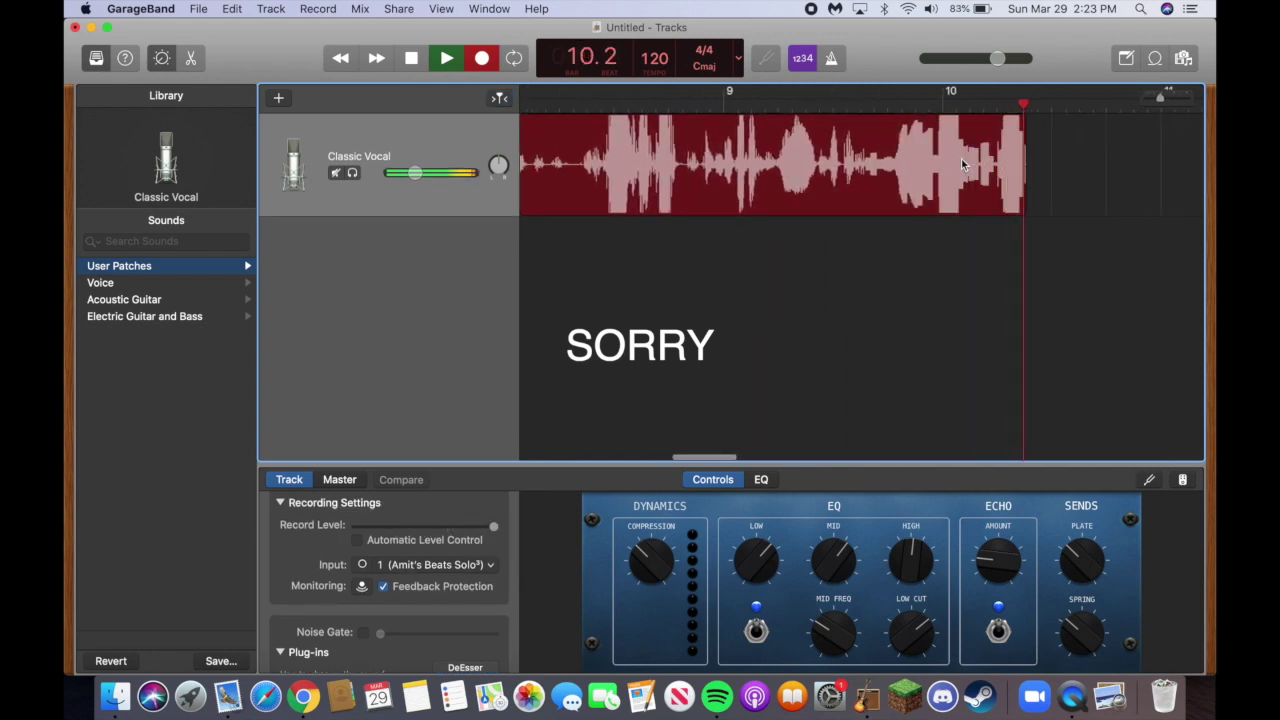
scroll(961, 158, down, 5)
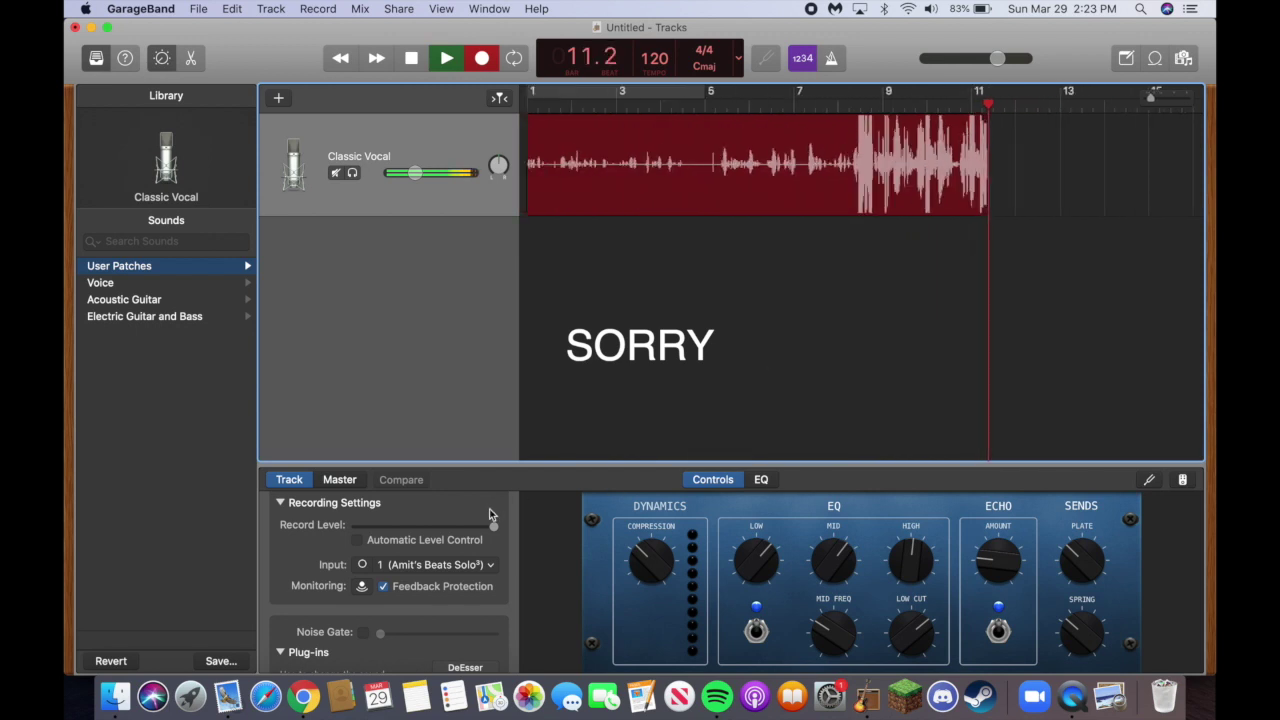
Lower the record level to its minimum to compare the waveform, and set it to about the middle of its range.
drag(494, 528, 314, 540)
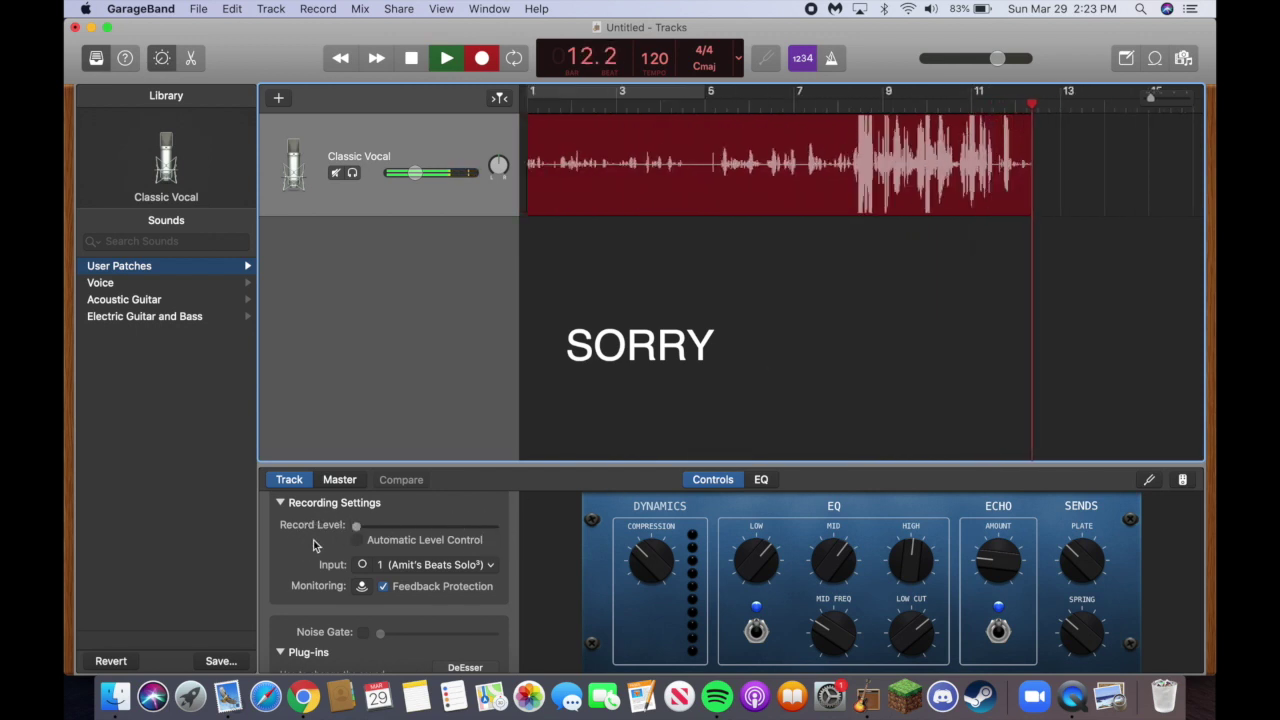
scroll(923, 216, up, 8)
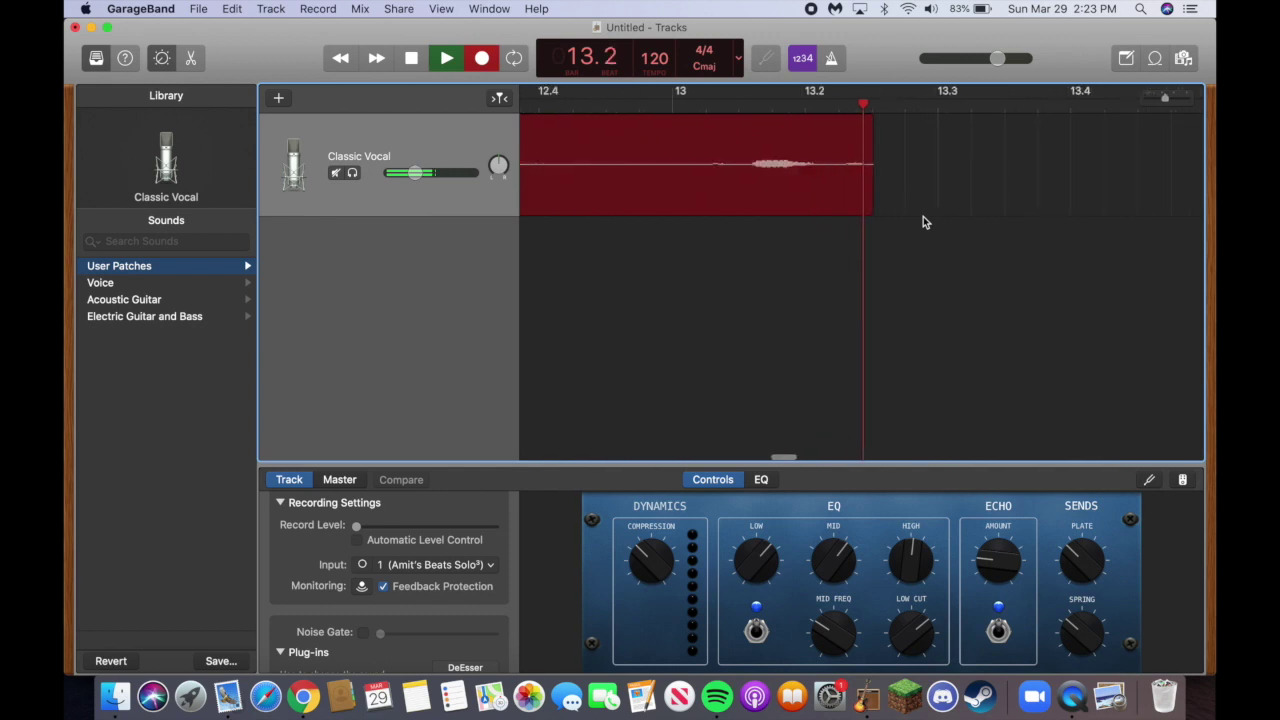
scroll(923, 216, down, 6)
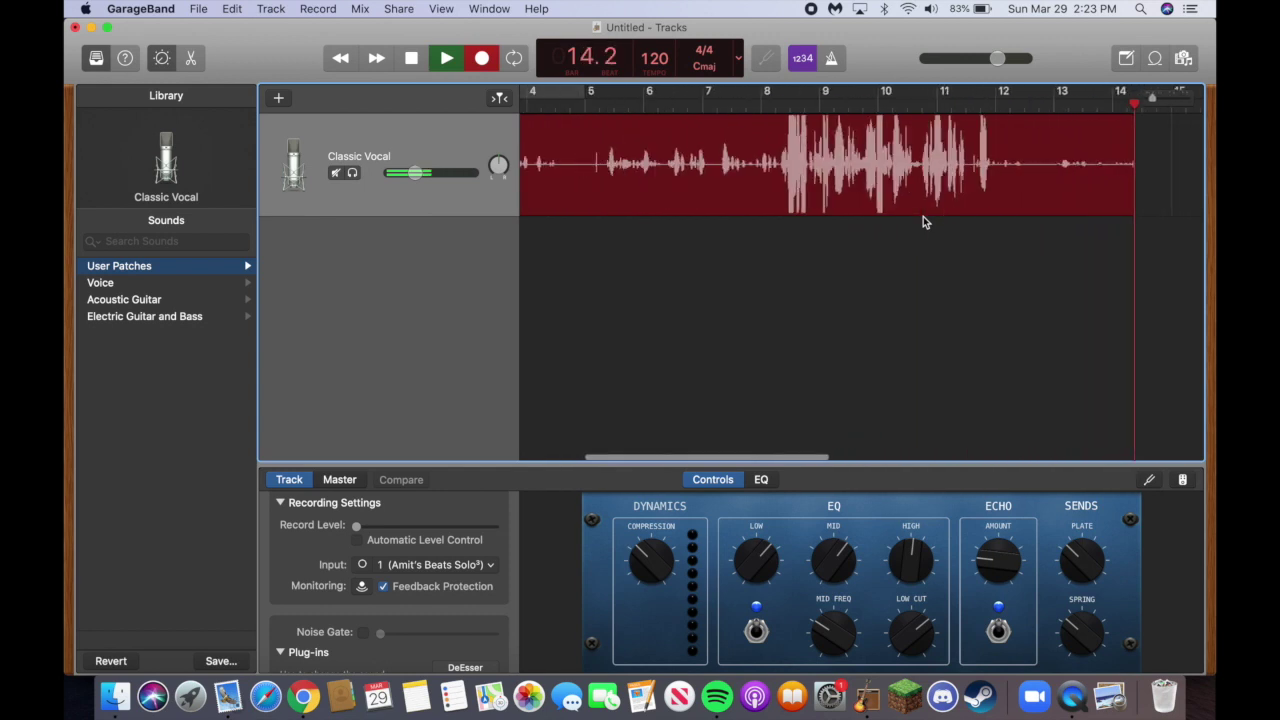
drag(362, 527, 424, 527)
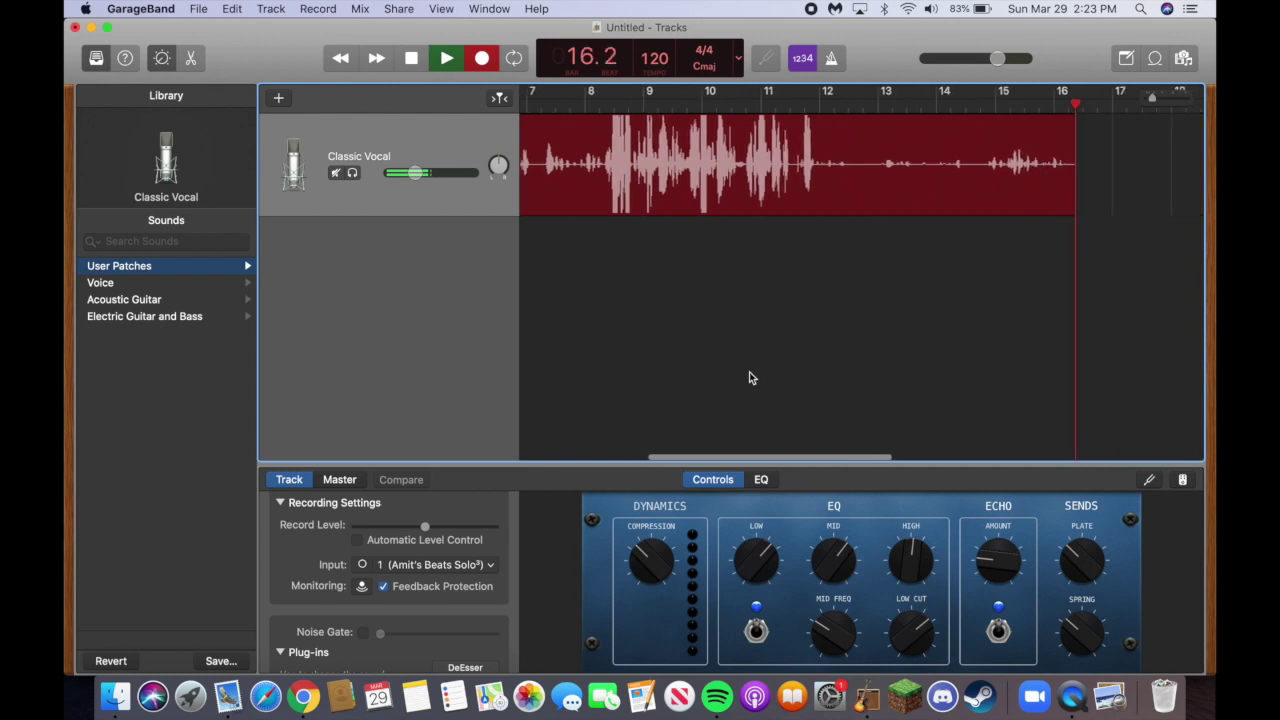
scroll(752, 378, left, 5)
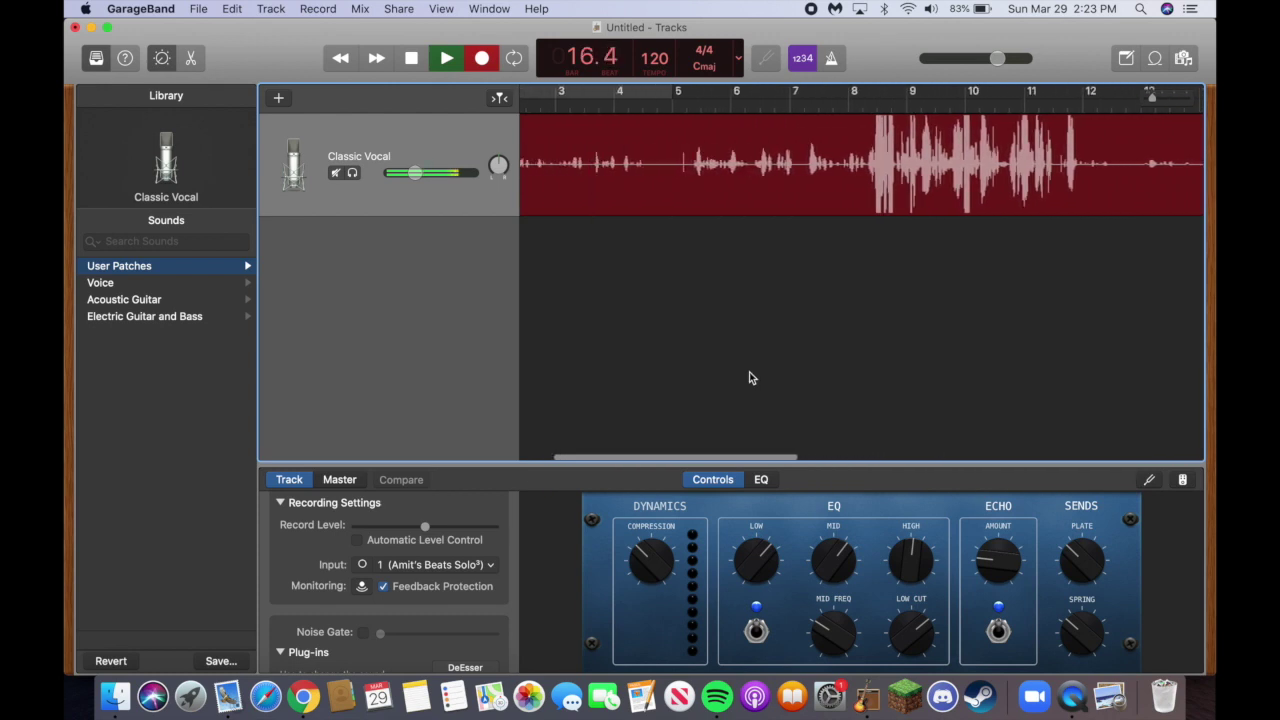
End the vocal recording, return the playhead to the start of the project, and stop playback.
click(481, 60)
key(super+Left)
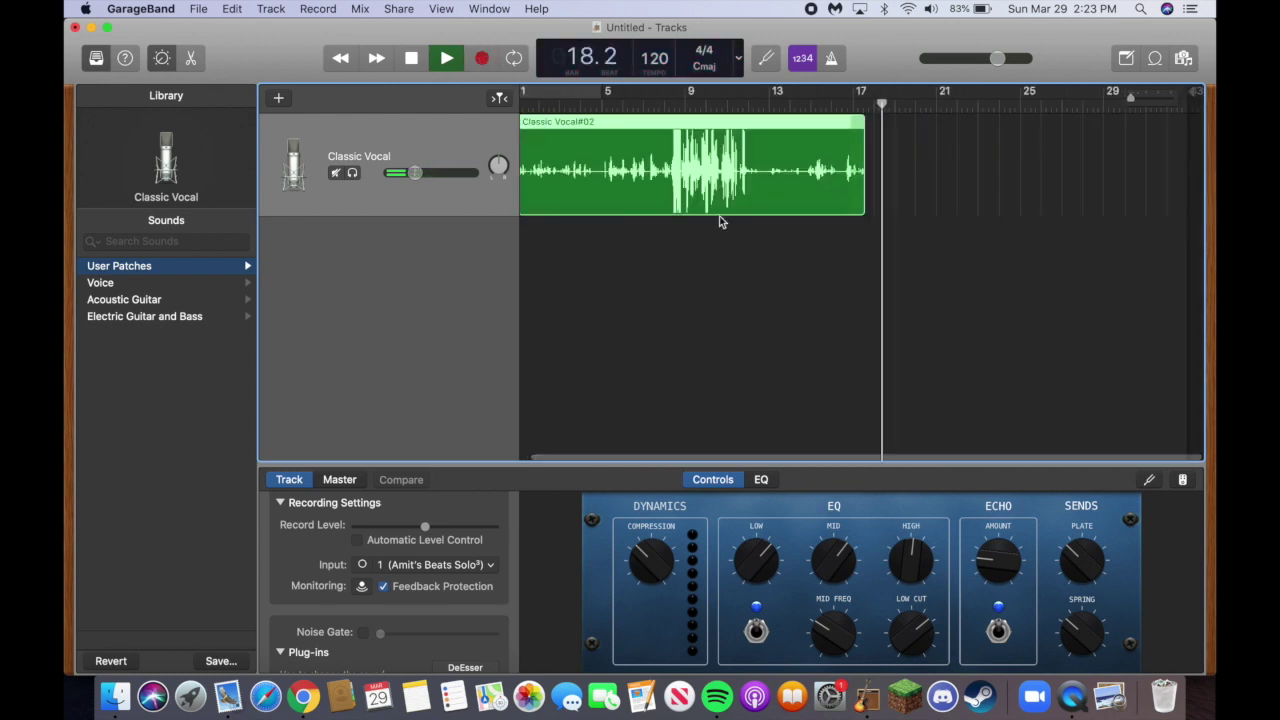
click(524, 107)
click(413, 58)
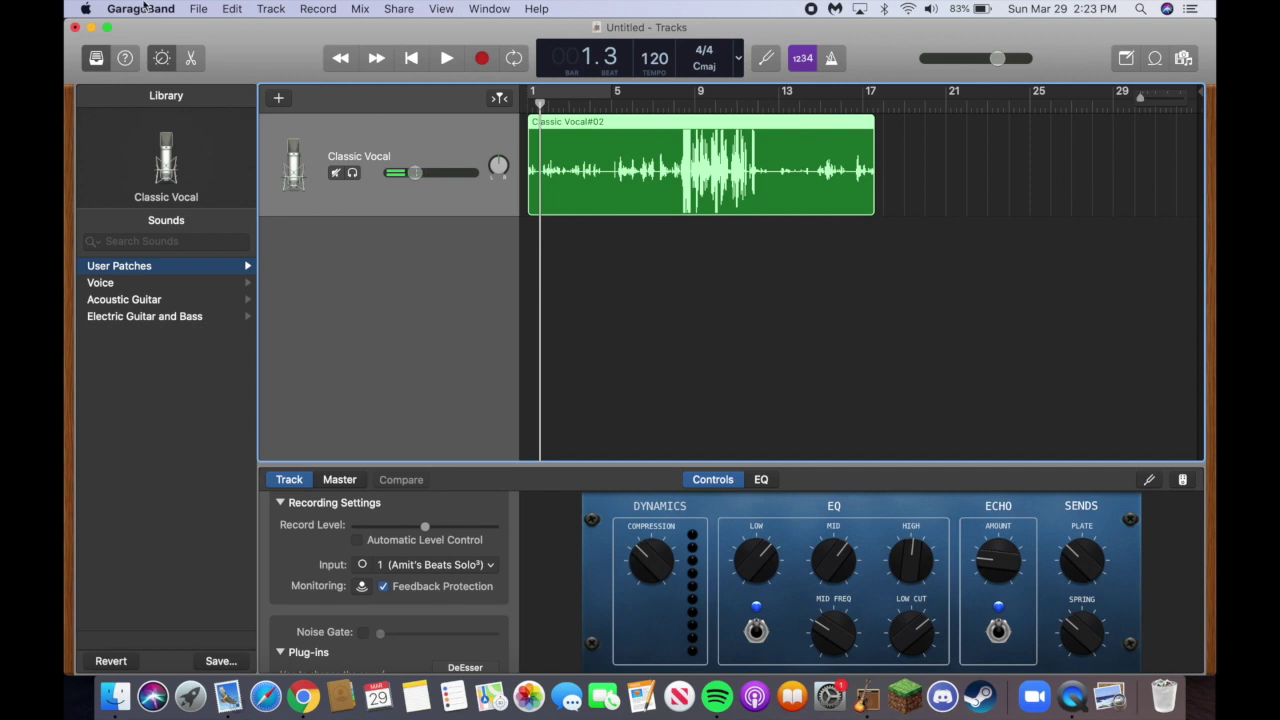
Open the audio editor for the recorded vocal region and enlarge it to about half the window's height.
click(193, 57)
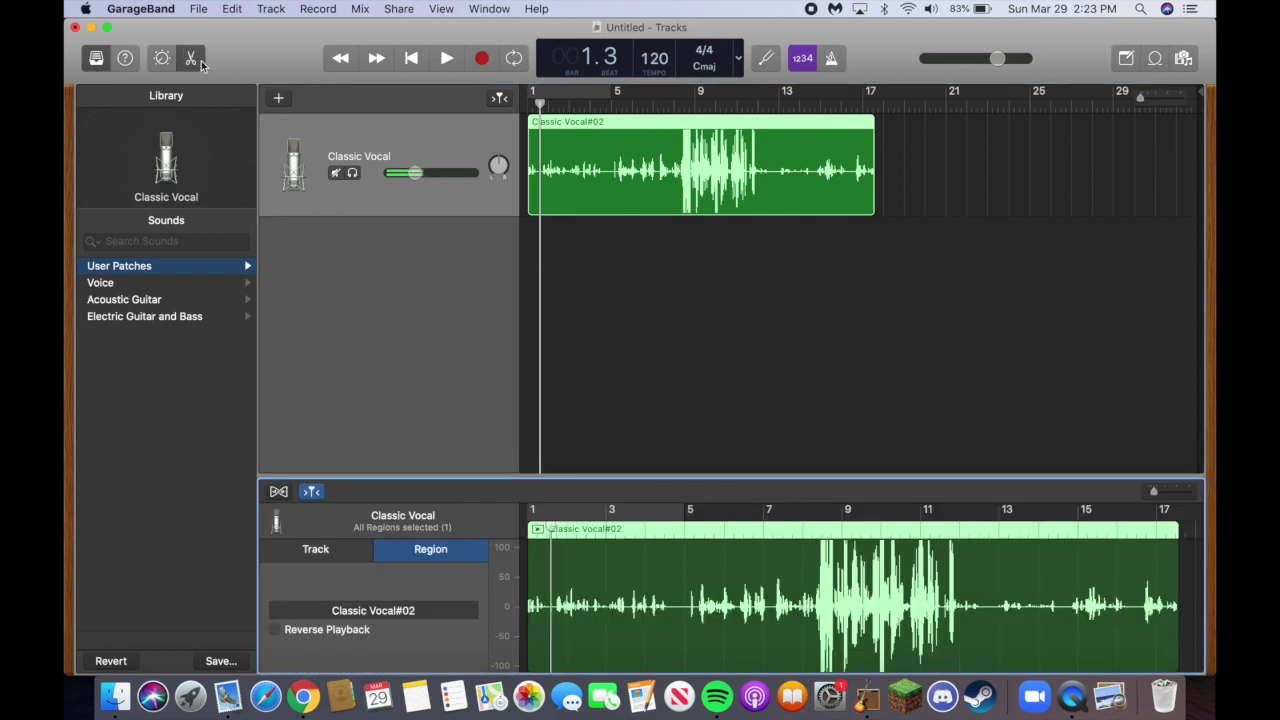
drag(412, 478, 411, 449)
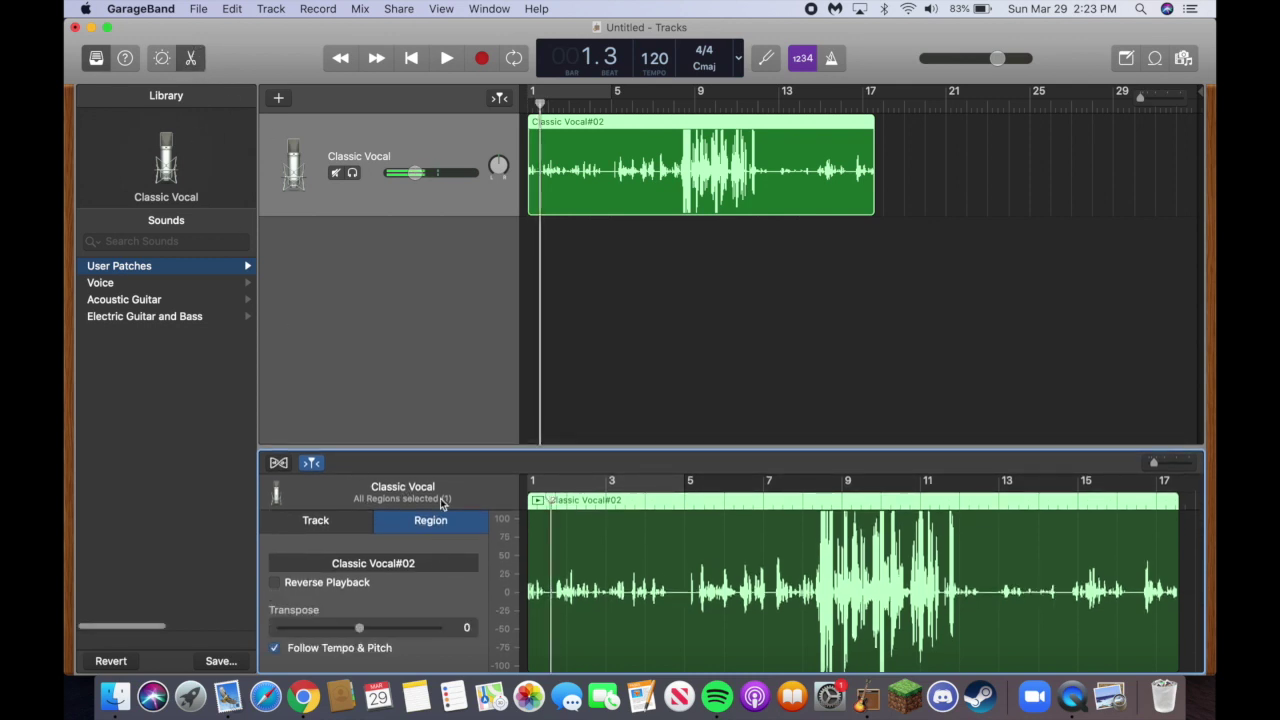
drag(454, 449, 497, 325)
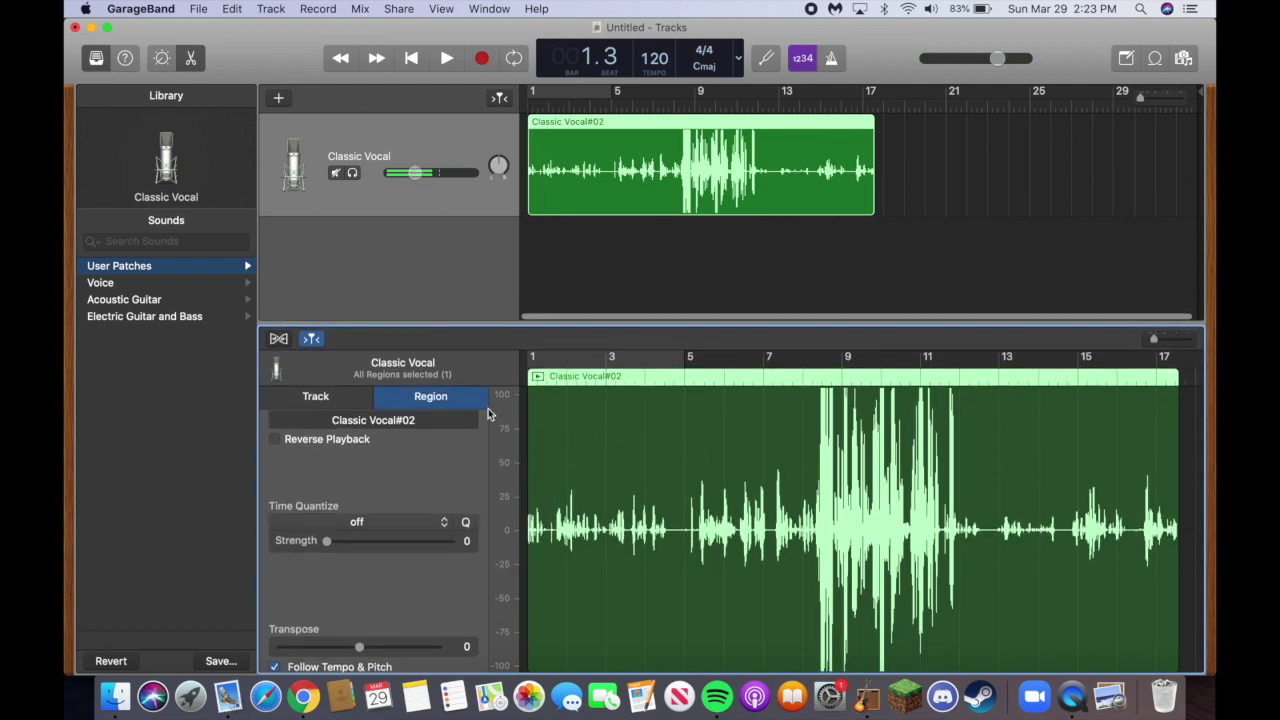
Review the editor's Track pitch correction settings and the Region's Time Quantize options and strength, leaving Time Quantize off.
click(357, 400)
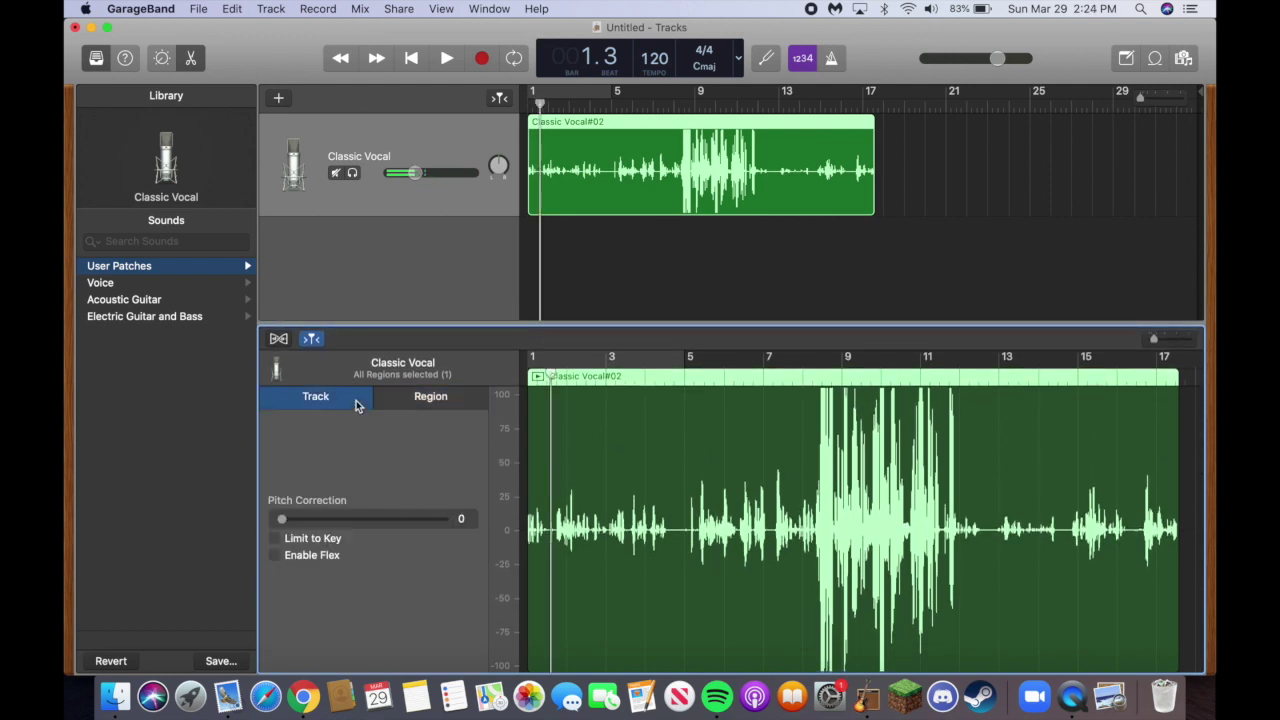
click(440, 400)
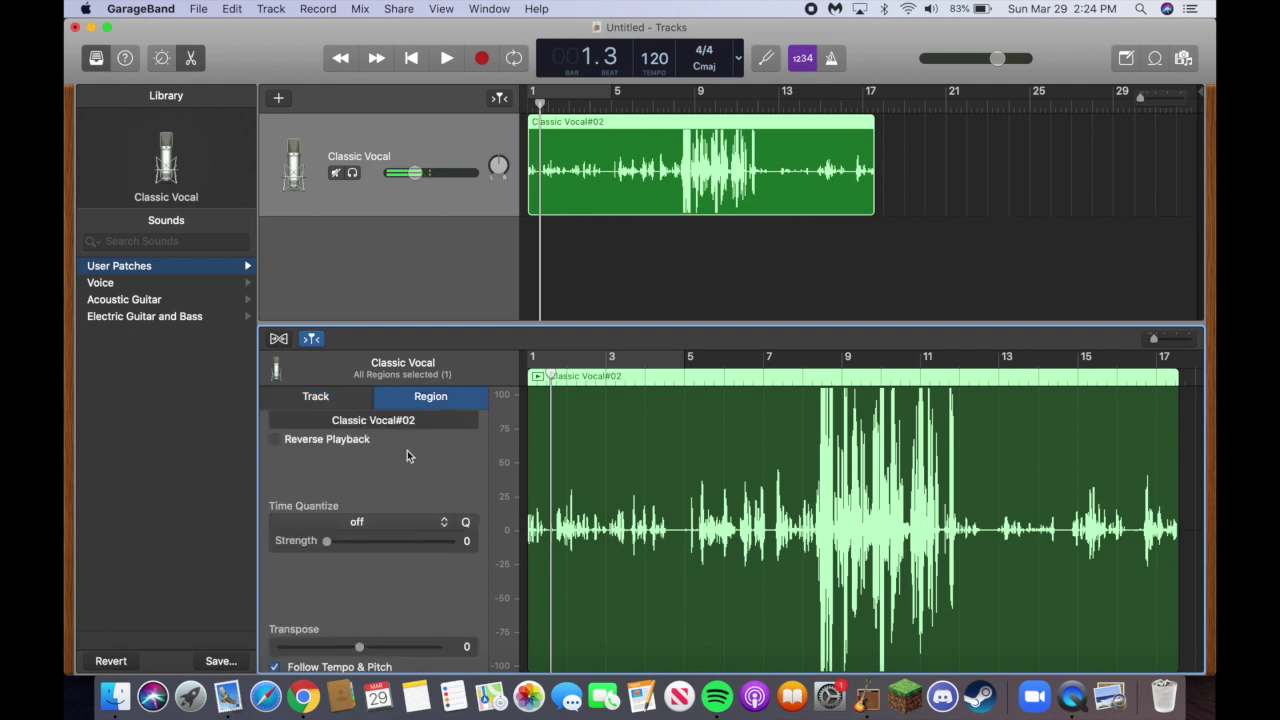
click(435, 525)
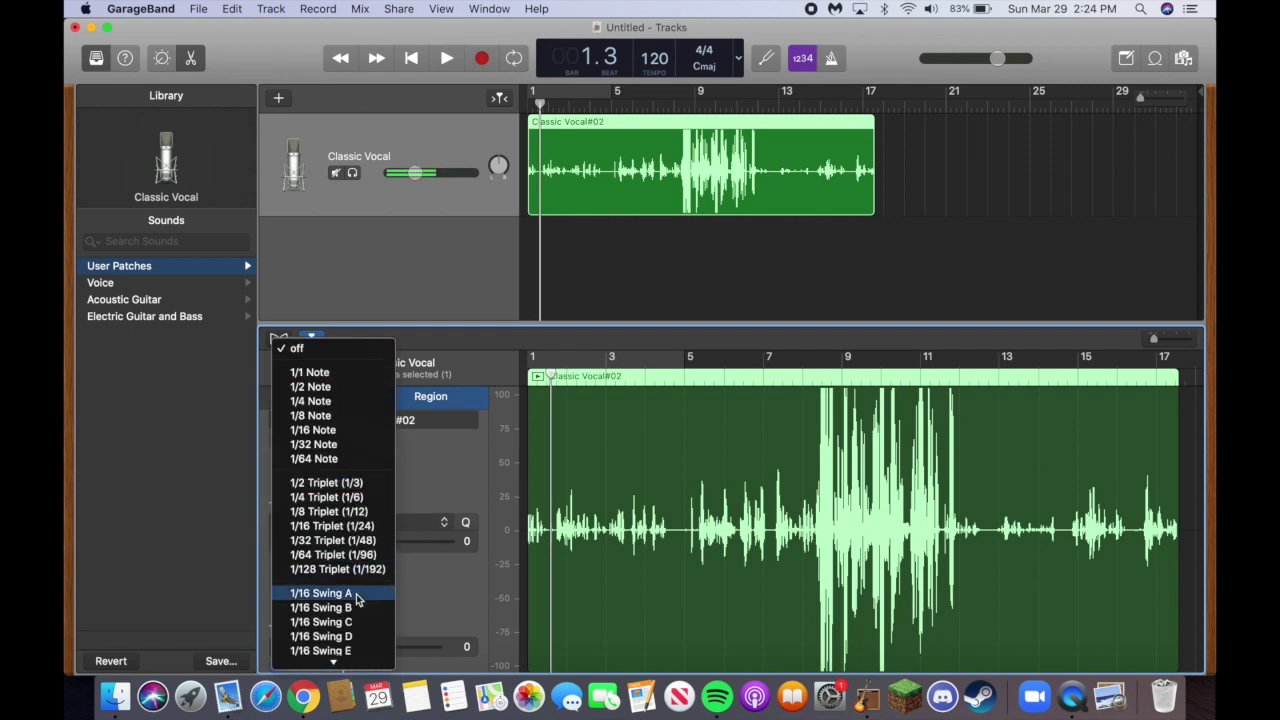
scroll(330, 432, down, 4)
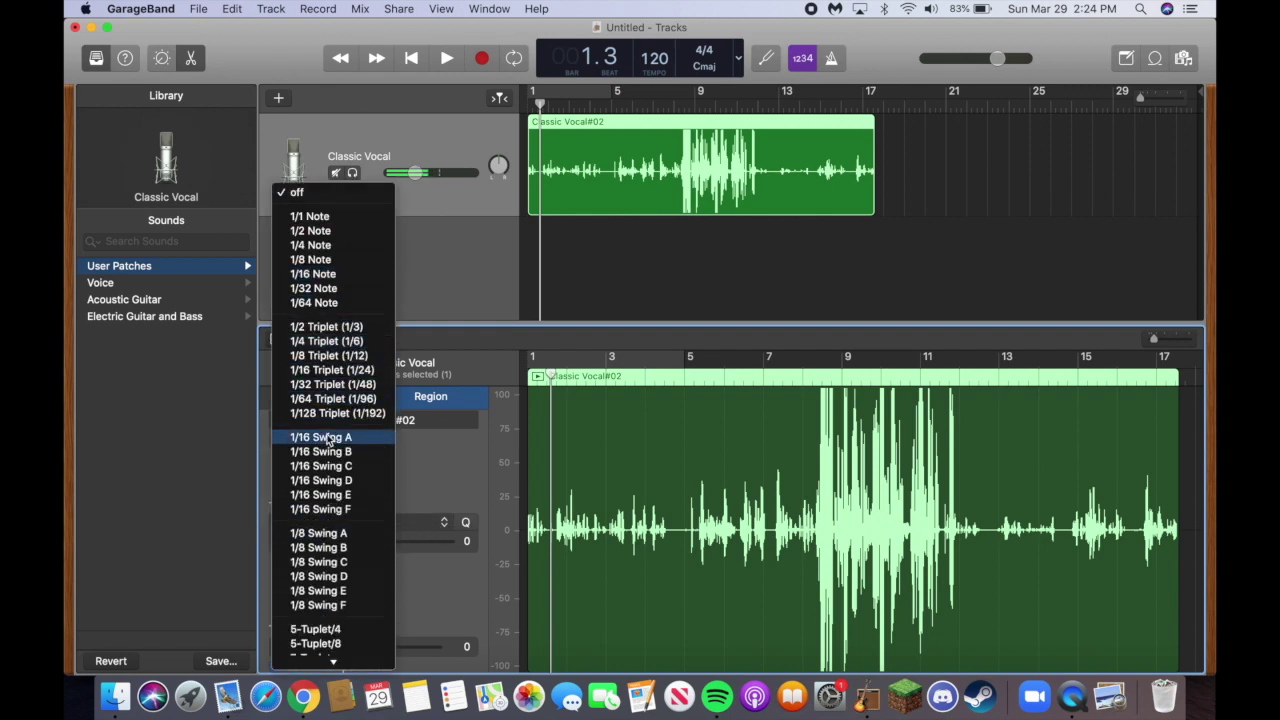
click(408, 461)
drag(331, 542, 305, 546)
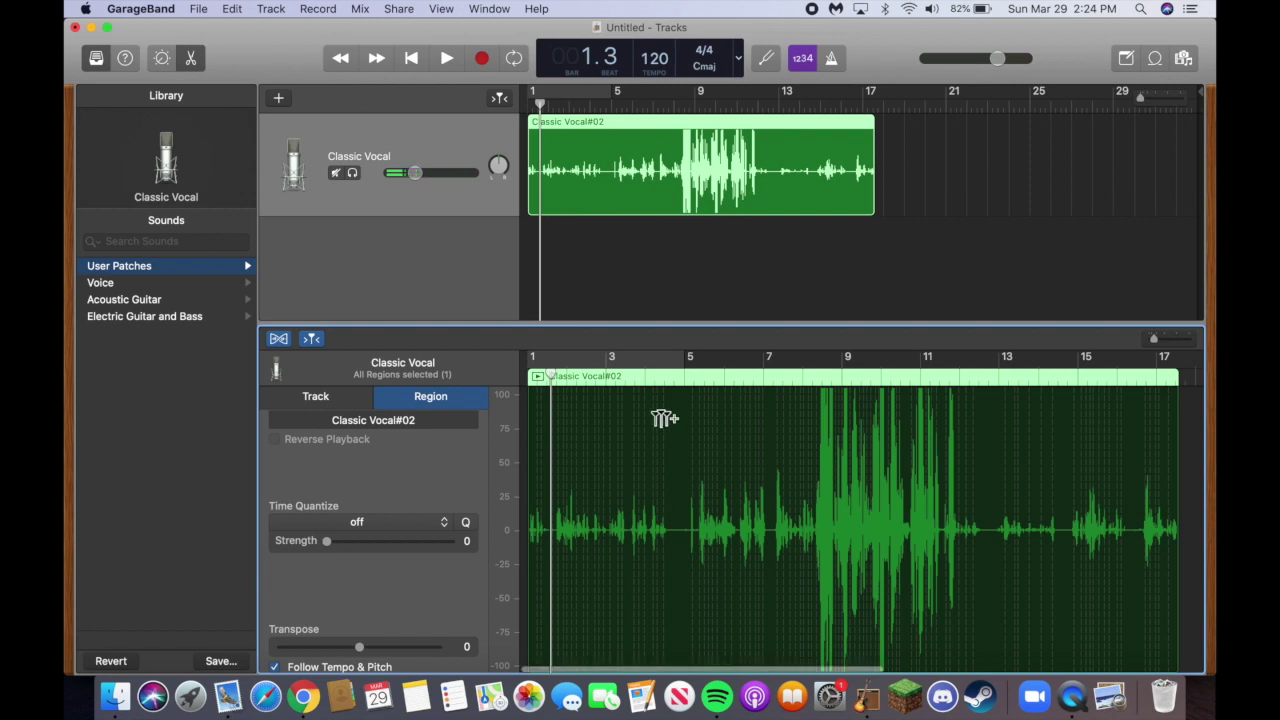
Turn on Flex for the vocal track and shift the transient just after bar 7 slightly earlier.
scroll(662, 418, up, 10)
scroll(662, 418, down, 10)
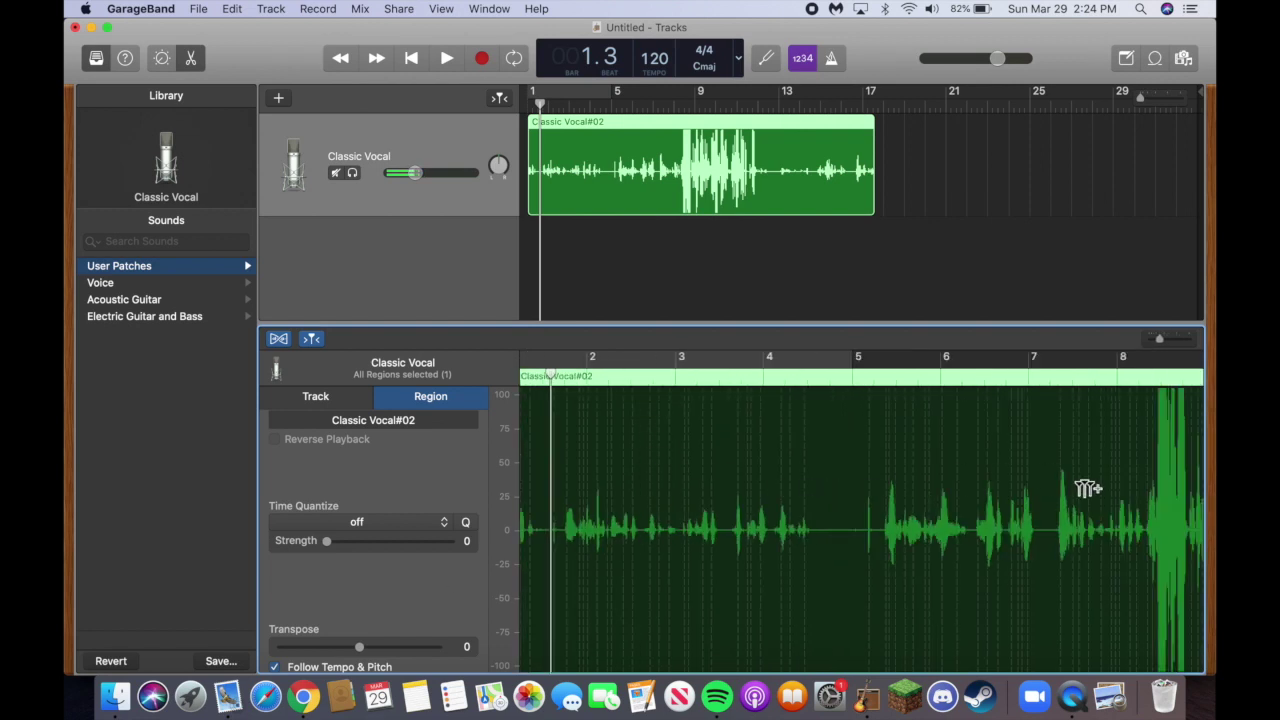
drag(1057, 500, 1022, 497)
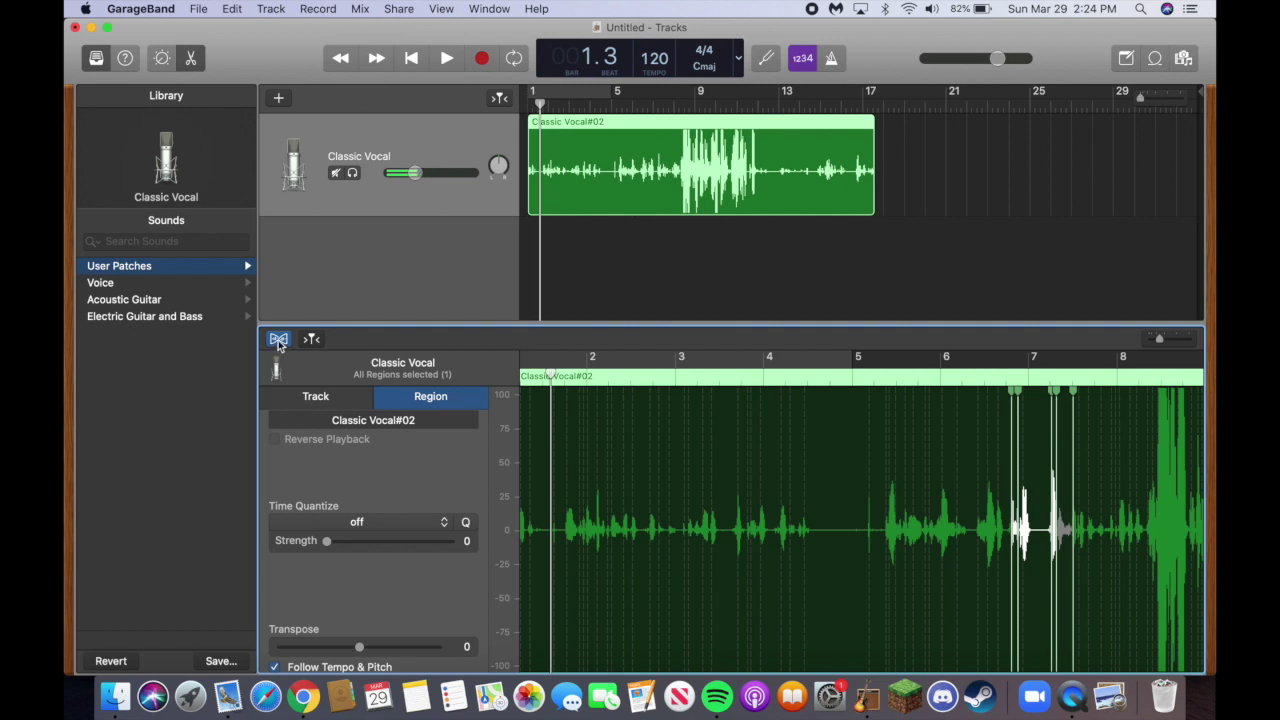
Toggle Flex off and on to compare the vocal waveform, leave it enabled, and shrink the audio editor.
click(279, 340)
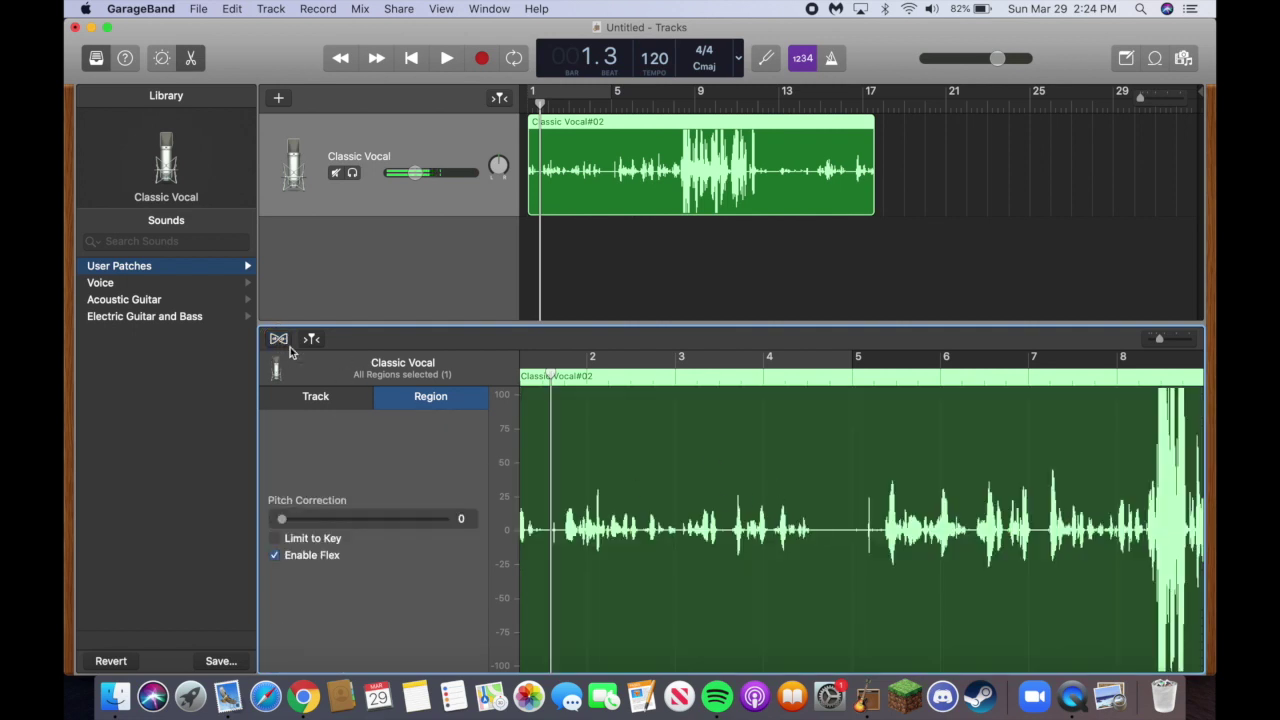
click(287, 345)
click(287, 345)
click(287, 345)
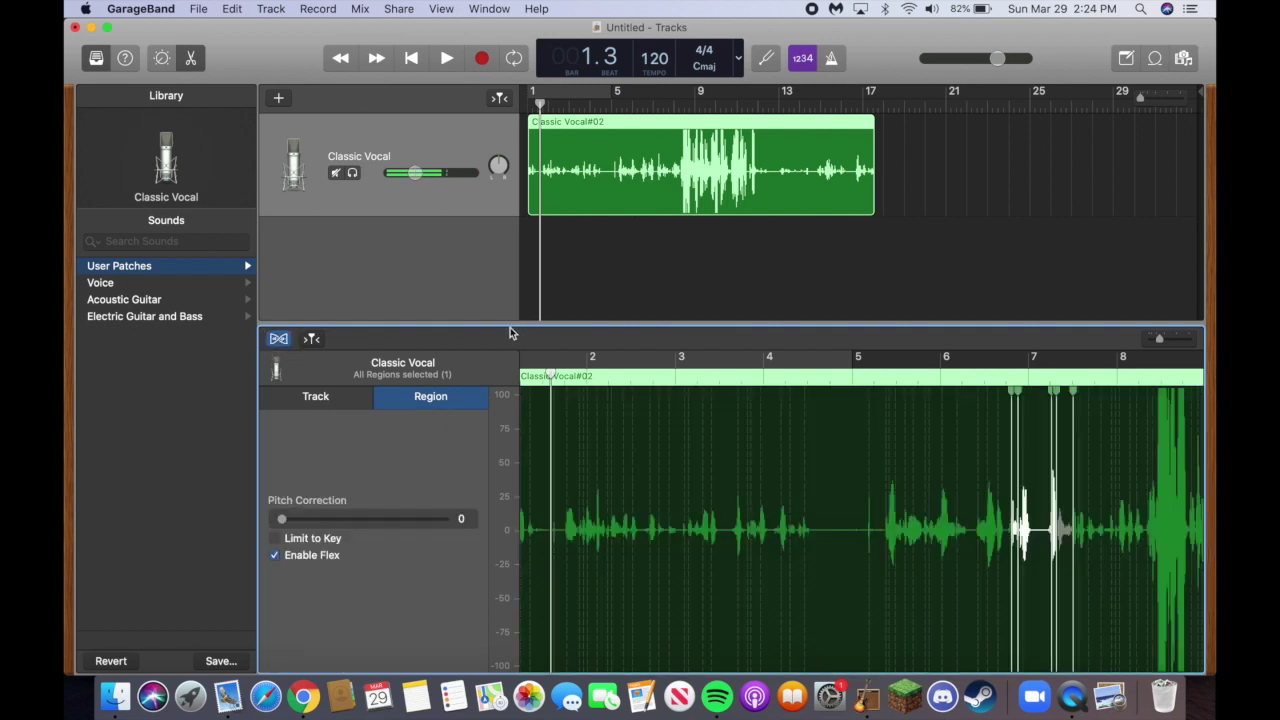
drag(509, 324, 451, 626)
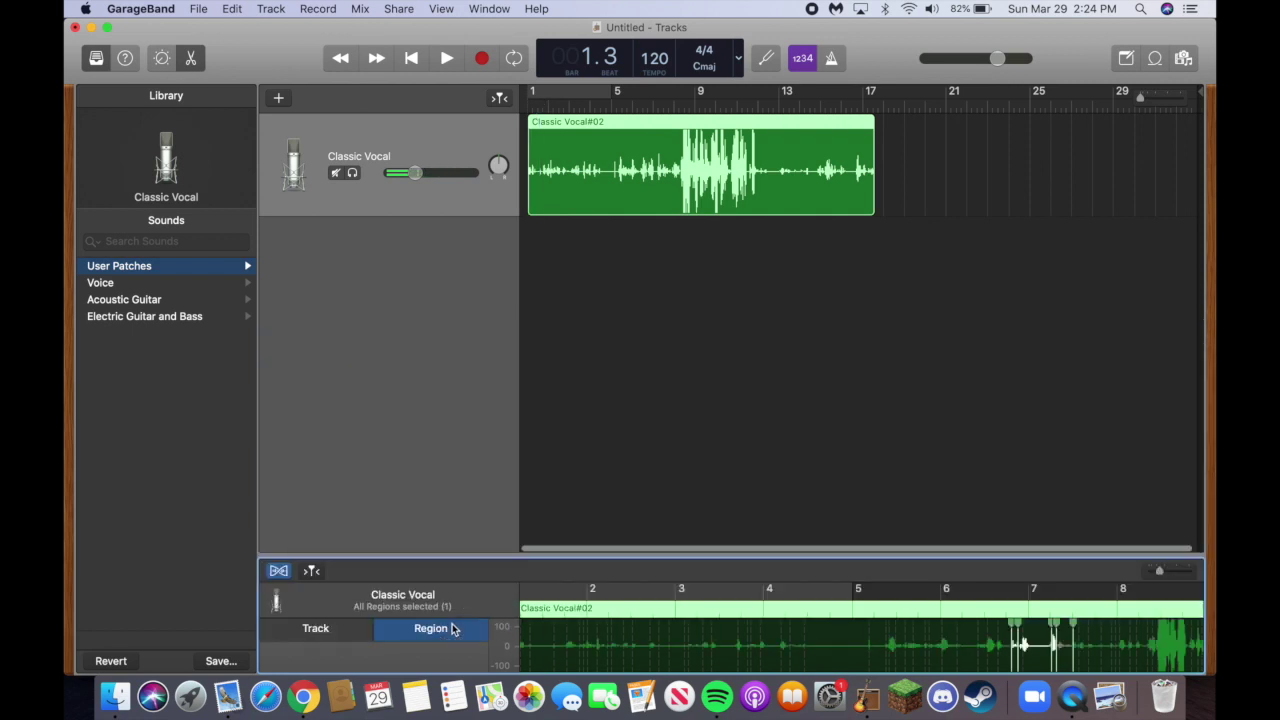